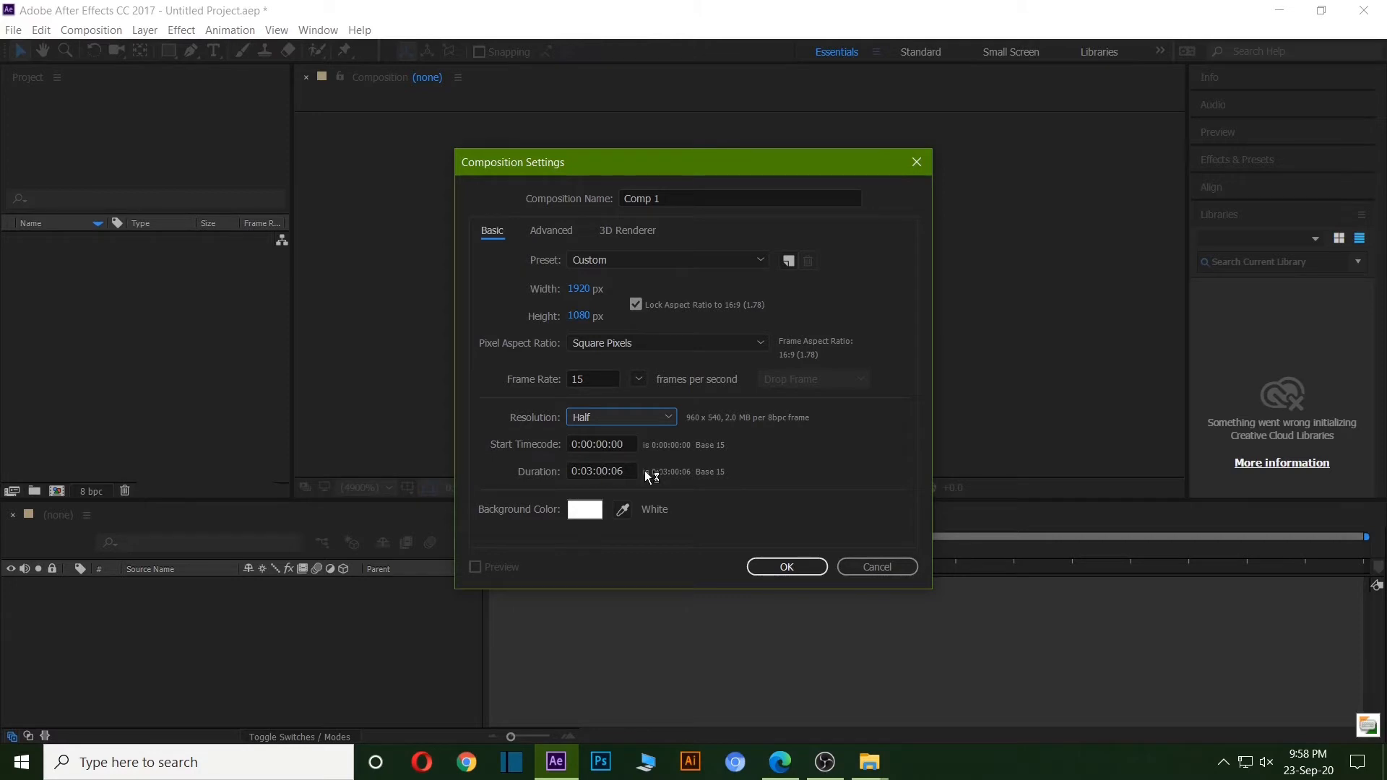
- Create the composition with a duration of 0:03:00:06 and a white background
{"action": "left_click", "coordinate": [627, 471]}
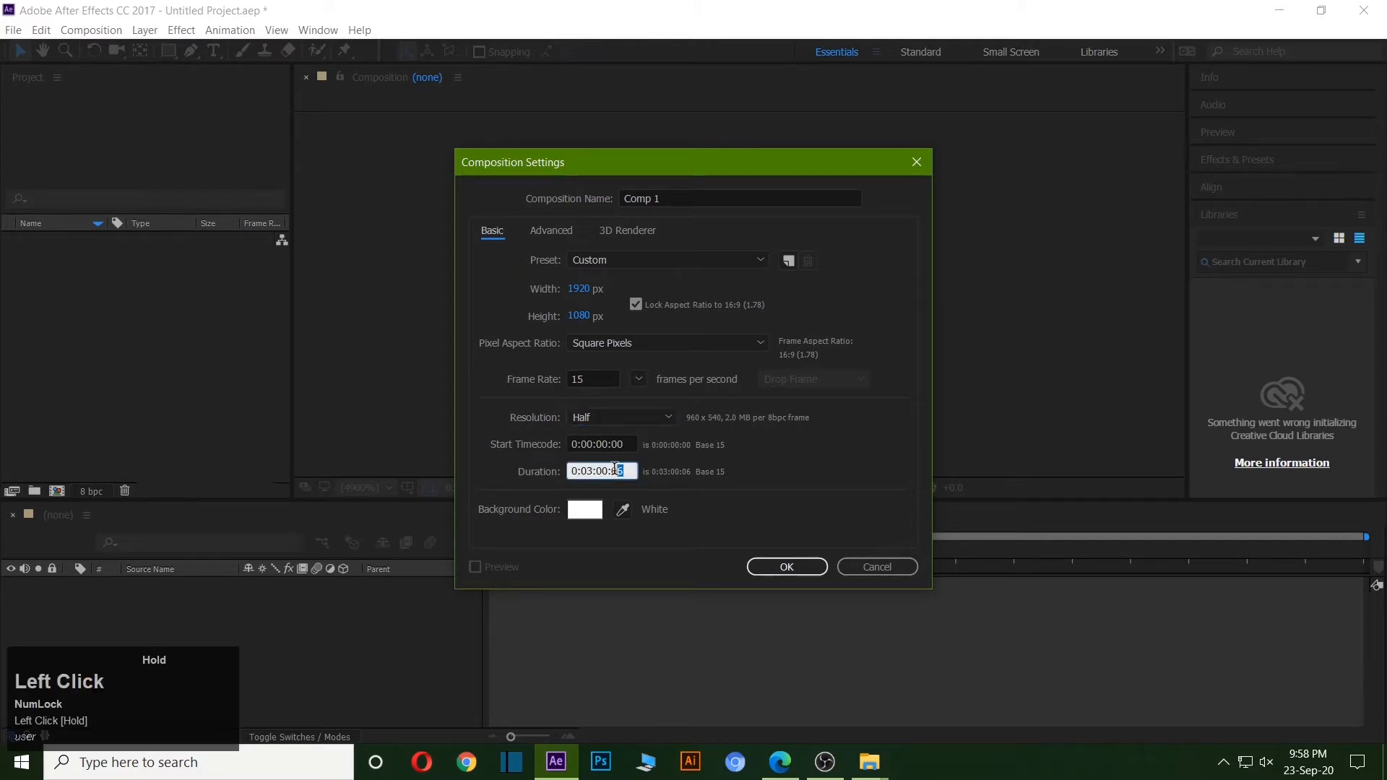
{"action": "left_click_drag", "start_coordinate": [607, 471], "coordinate": [601, 471]}
{"action": "left_click", "coordinate": [577, 471]}
{"action": "left_click", "coordinate": [577, 471]}
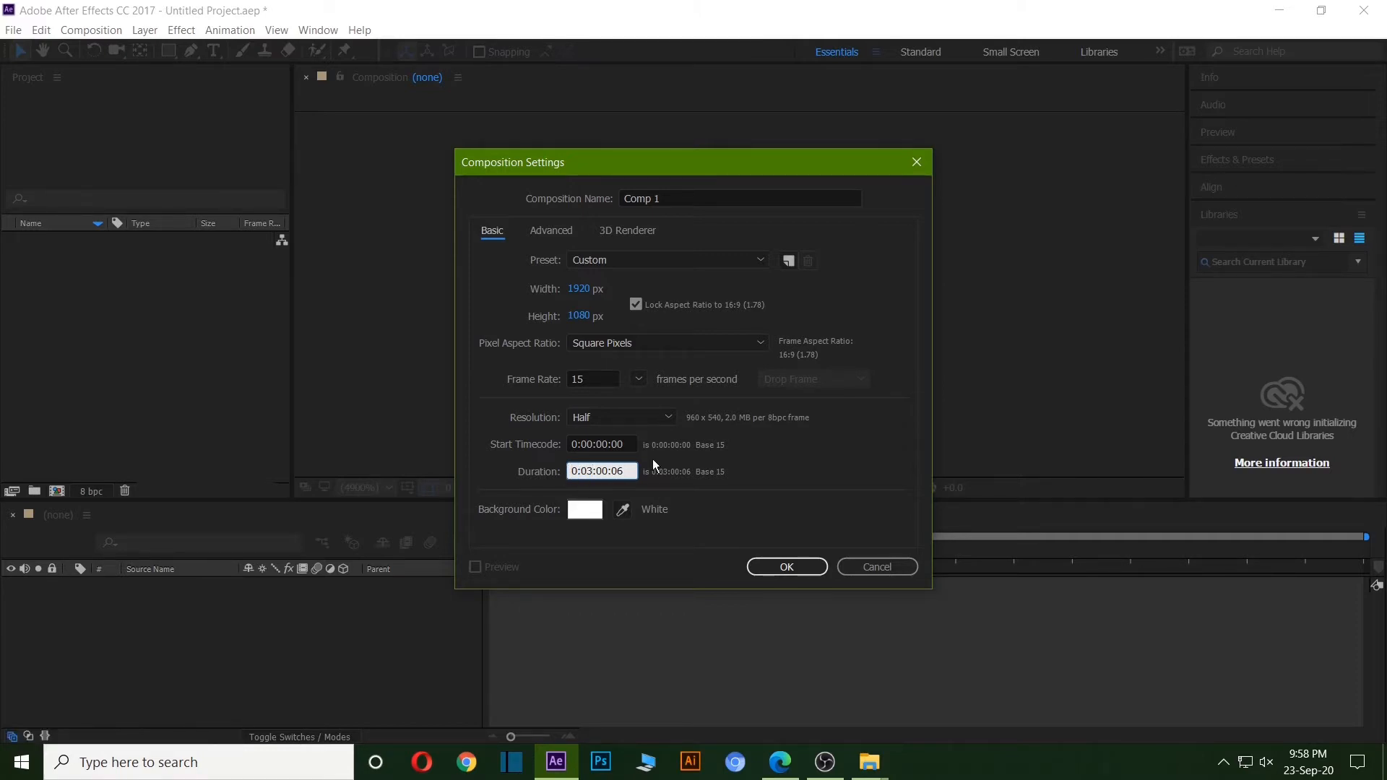
{"action": "left_click", "coordinate": [593, 516]}
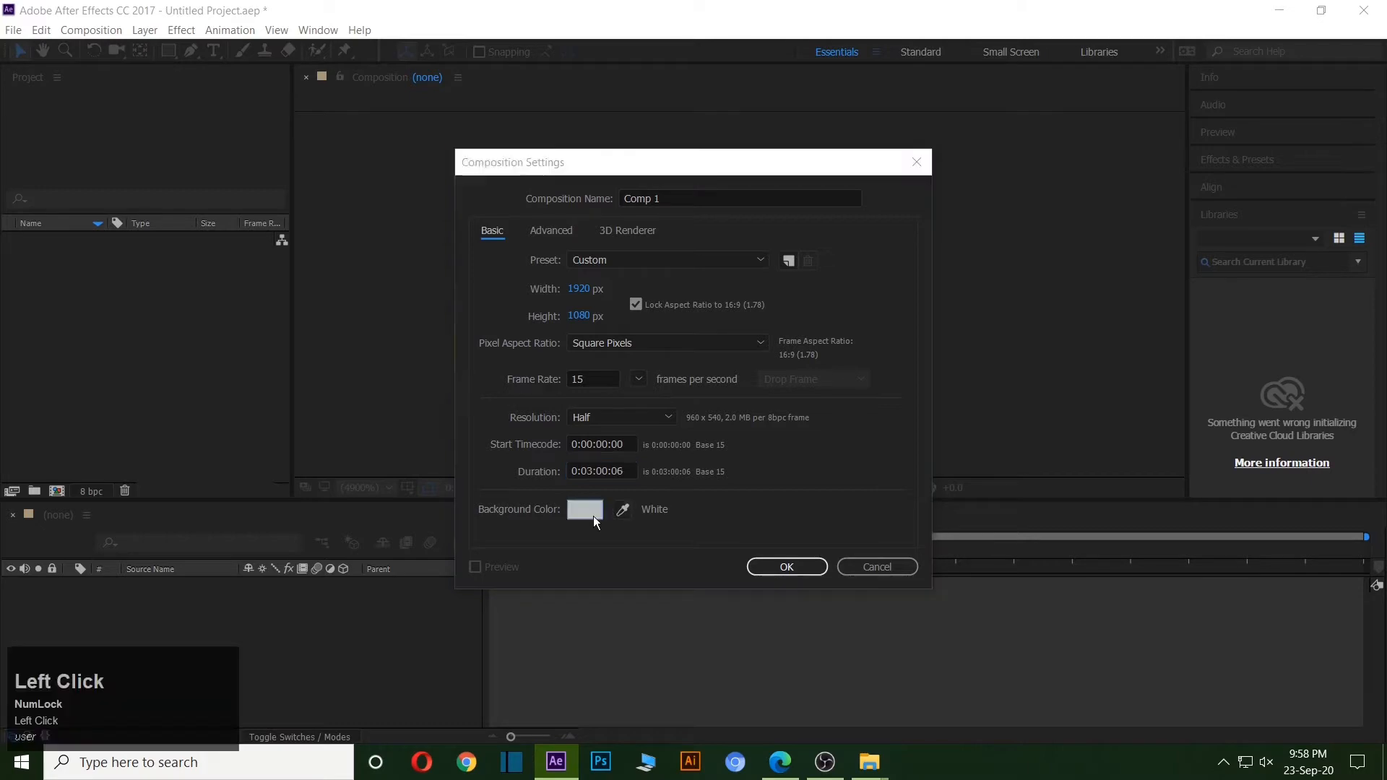
{"action": "left_click", "coordinate": [486, 196]}
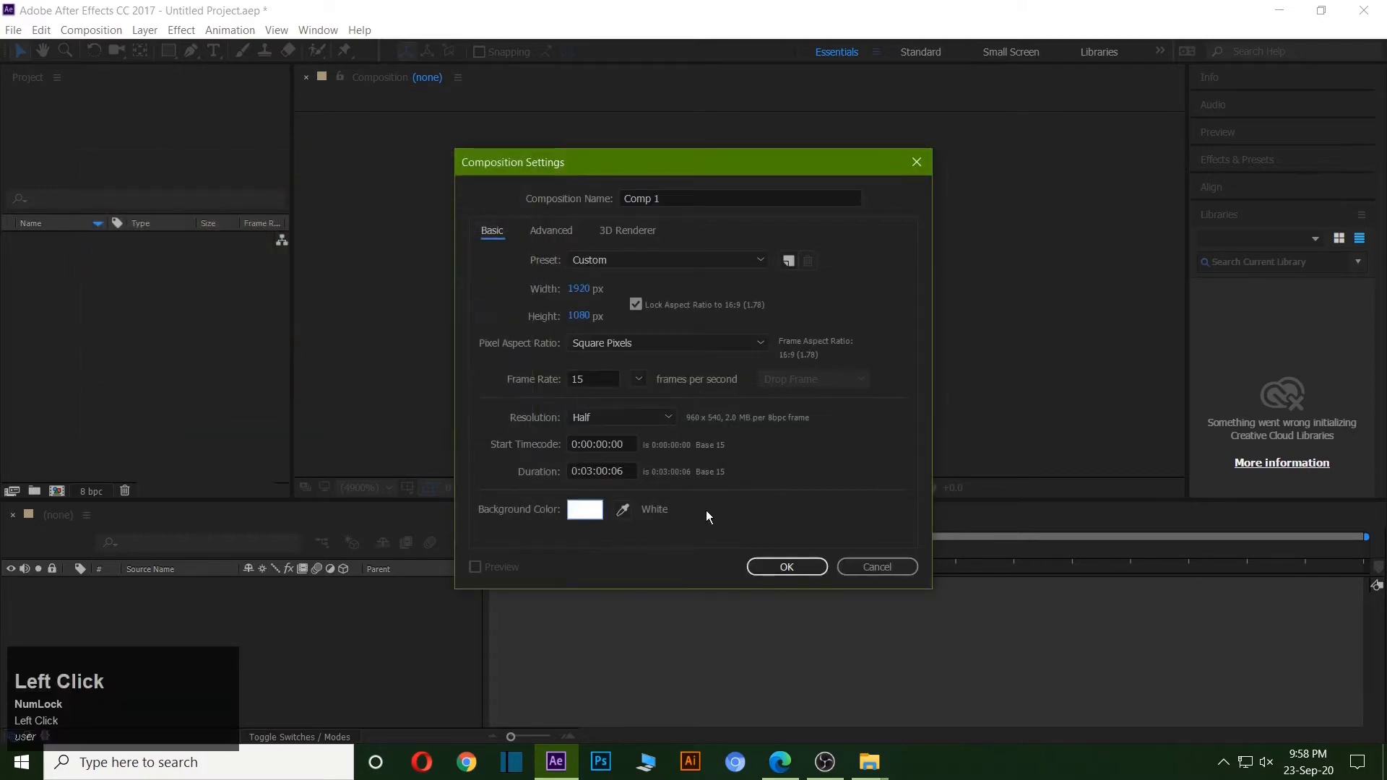
{"action": "left_click", "coordinate": [800, 567]}
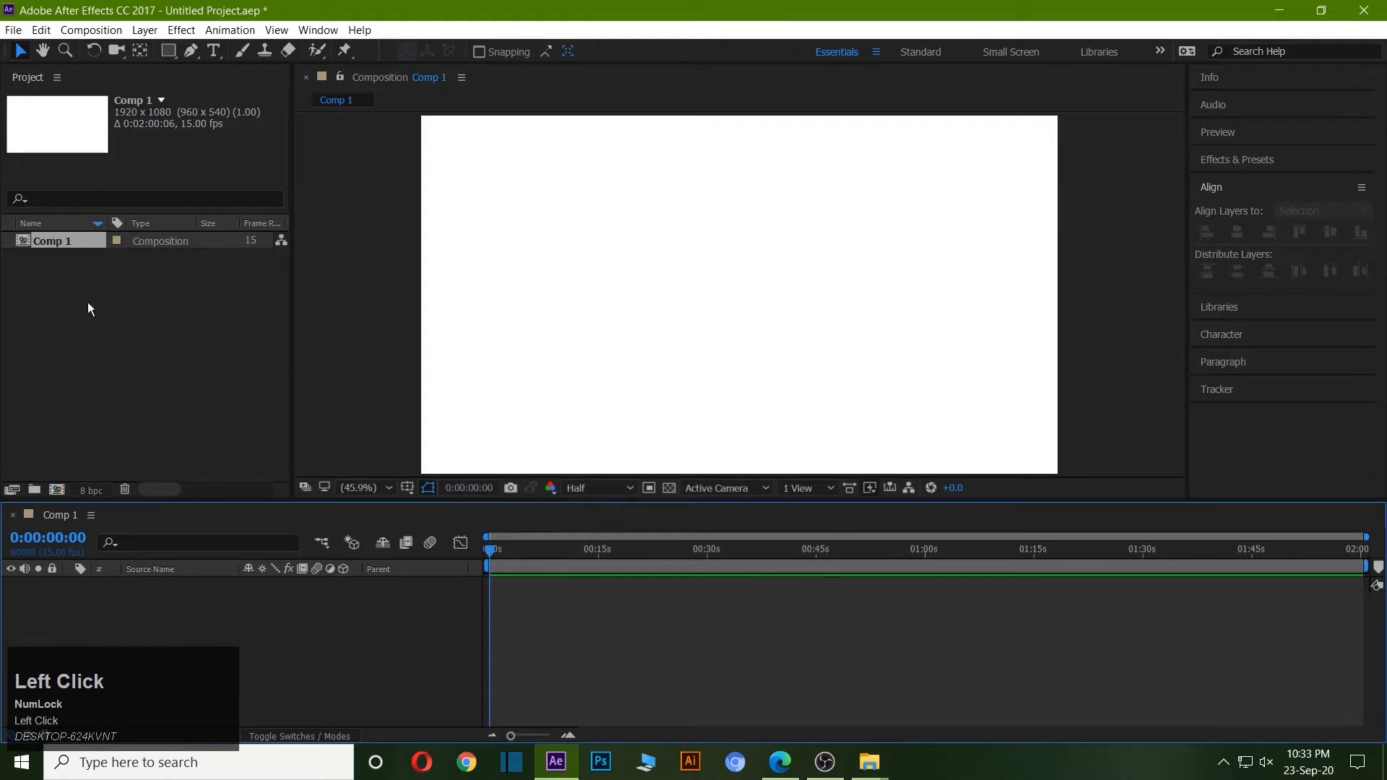
- Import the Jumping into Water video from the Graphics-Design folder into the project
{"action": "left_click", "coordinate": [110, 376]}
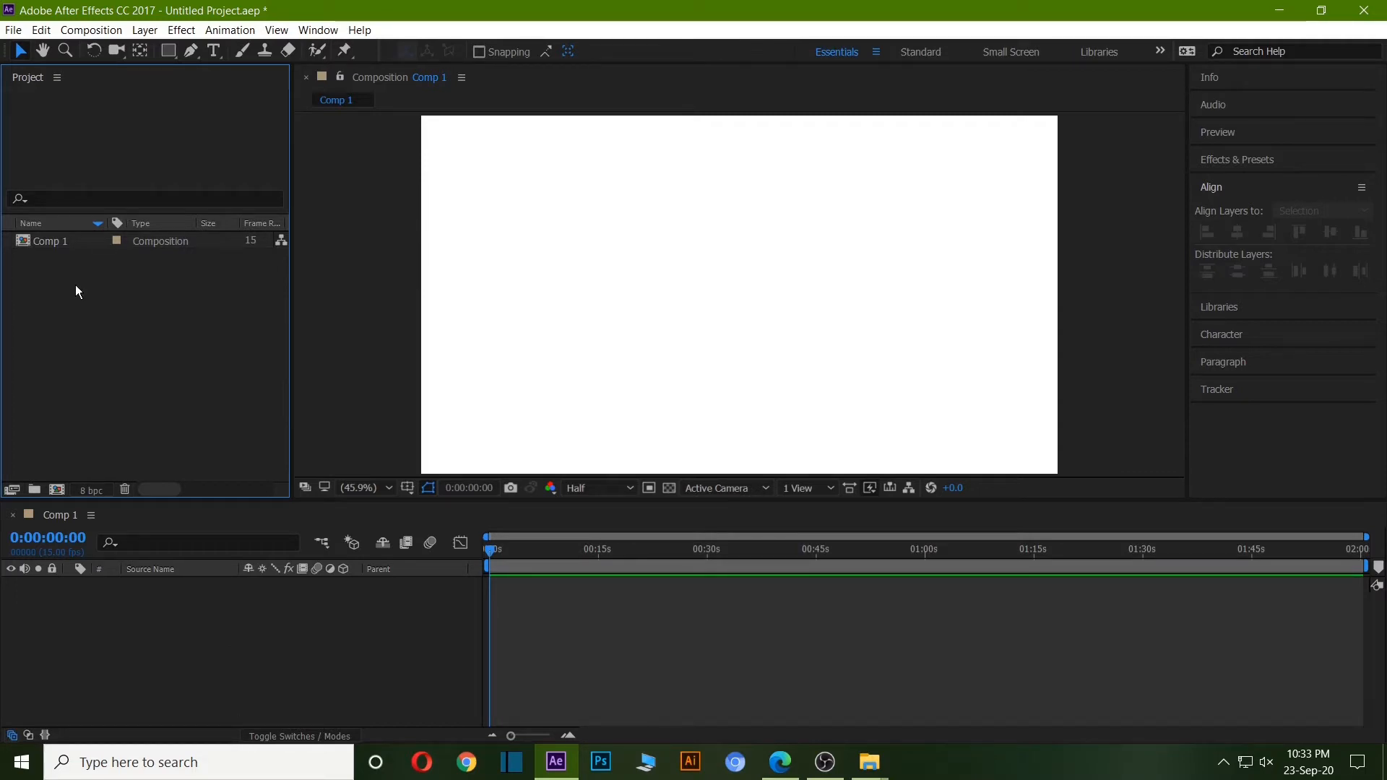
{"action": "mouse_move", "coordinate": [869, 762]}
{"action": "left_click", "coordinate": [713, 685]}
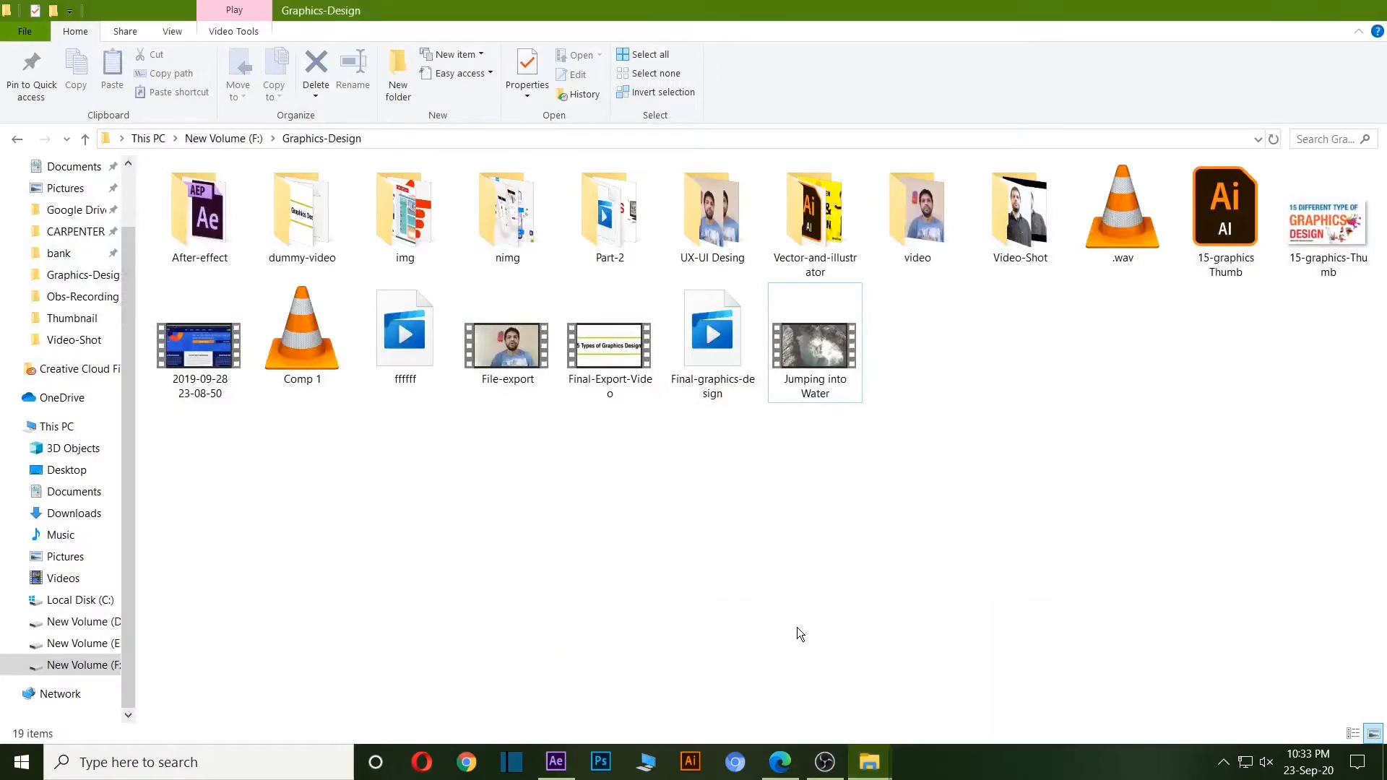
{"action": "left_click_drag", "start_coordinate": [851, 363], "coordinate": [107, 375]}
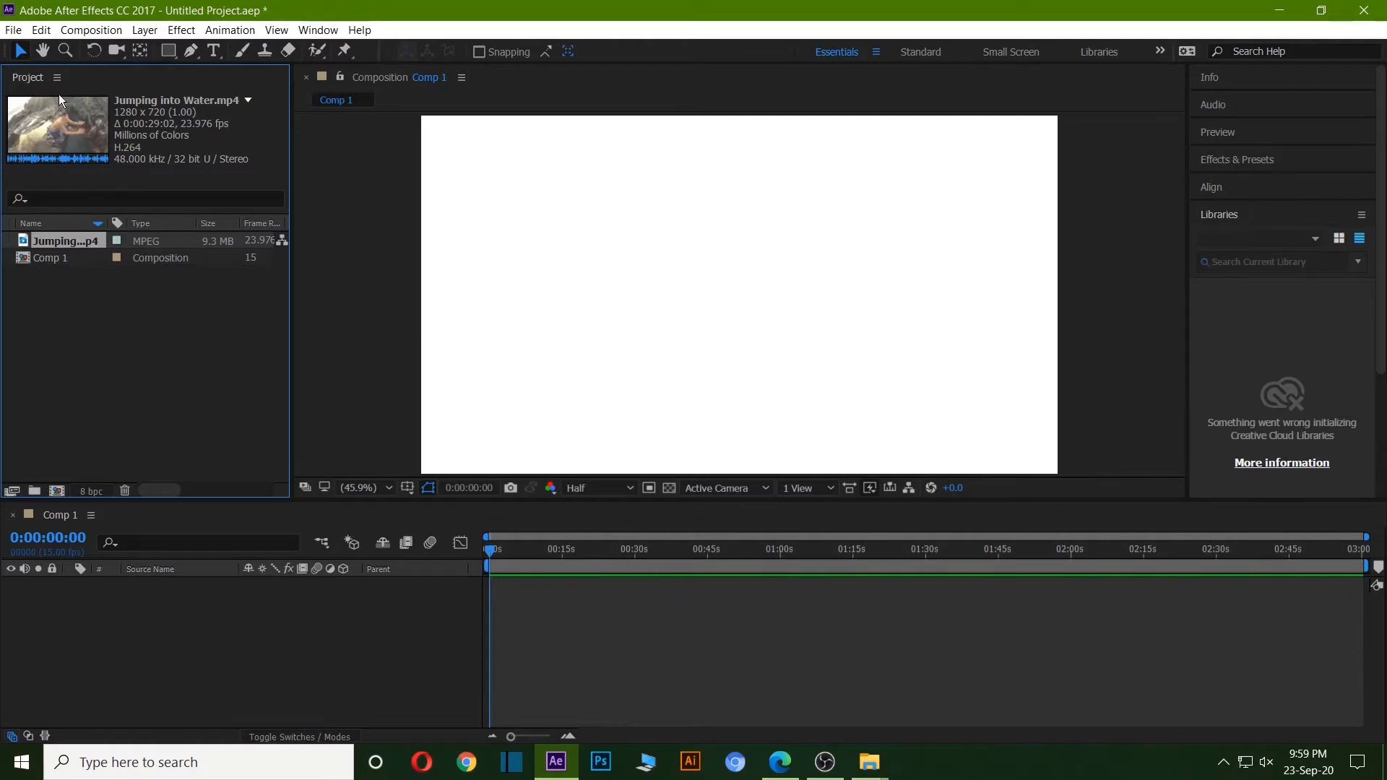
- Close the Project, Composition and Timeline panels
{"action": "left_click", "coordinate": [56, 78]}
{"action": "left_click", "coordinate": [109, 80]}
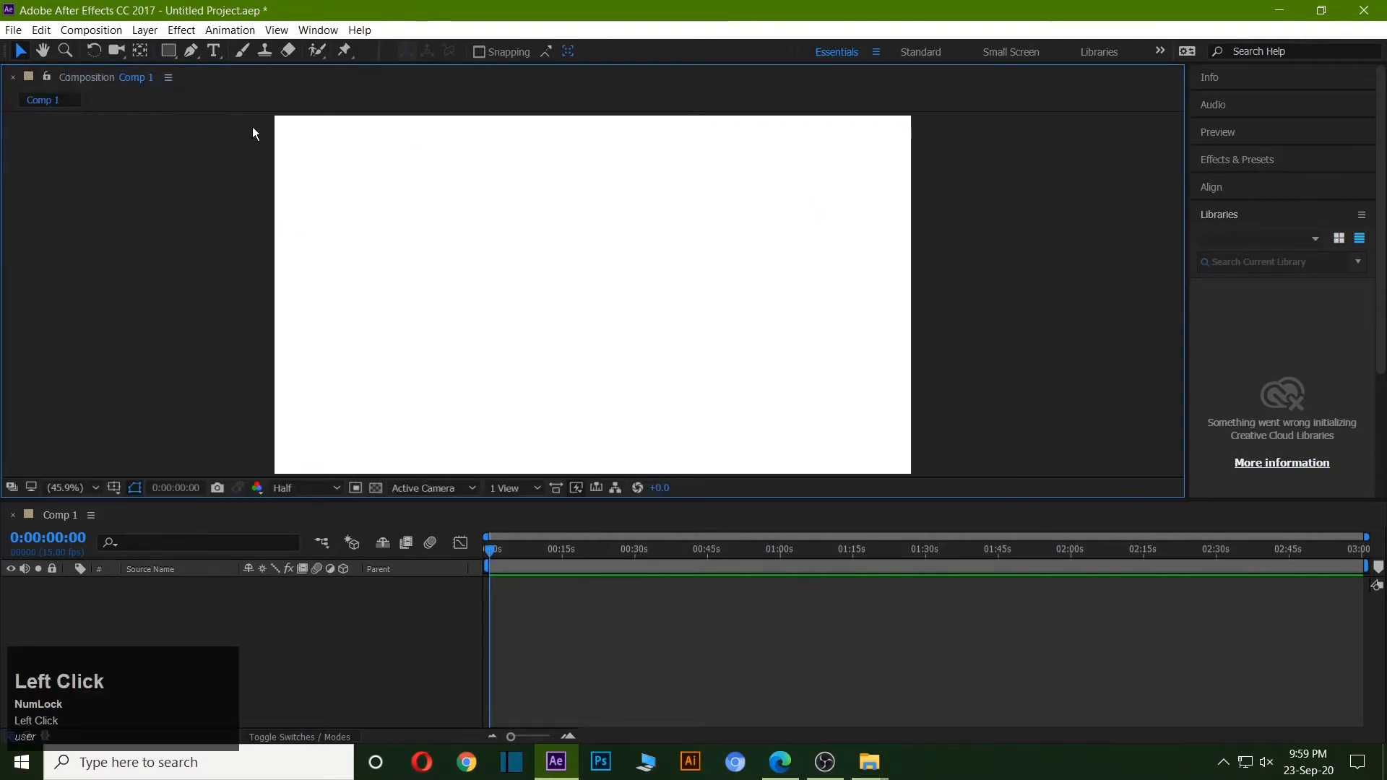
{"action": "left_click", "coordinate": [169, 79]}
{"action": "left_click", "coordinate": [237, 81]}
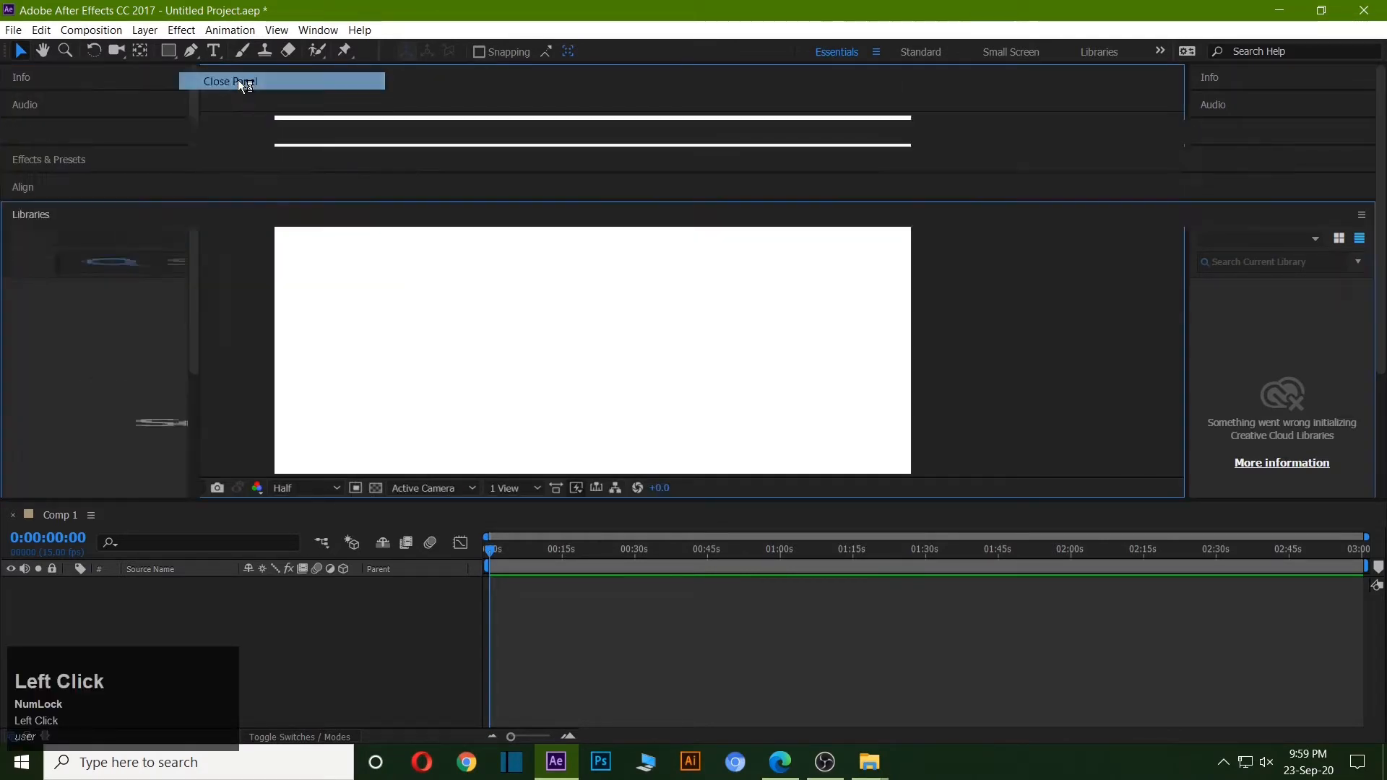
{"action": "left_click", "coordinate": [92, 514]}
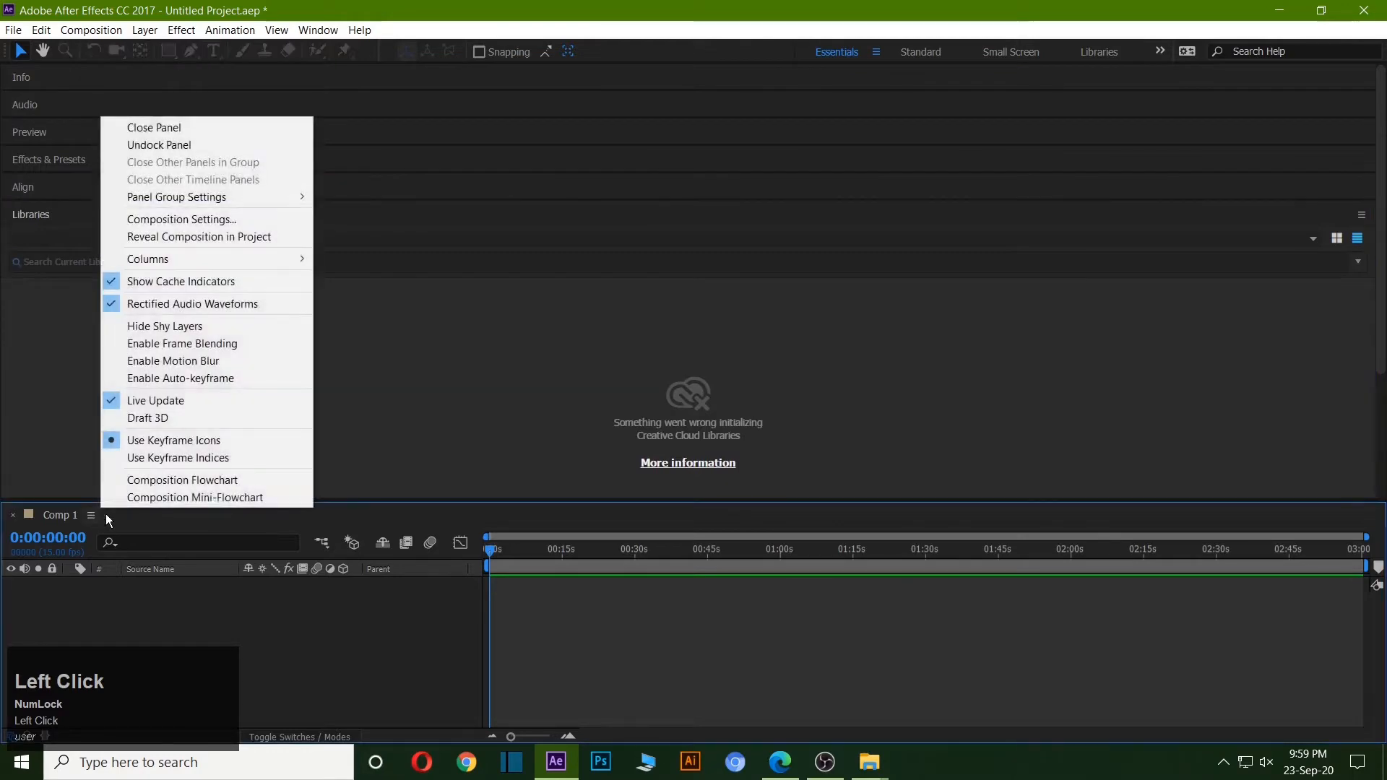
{"action": "left_click", "coordinate": [175, 129]}
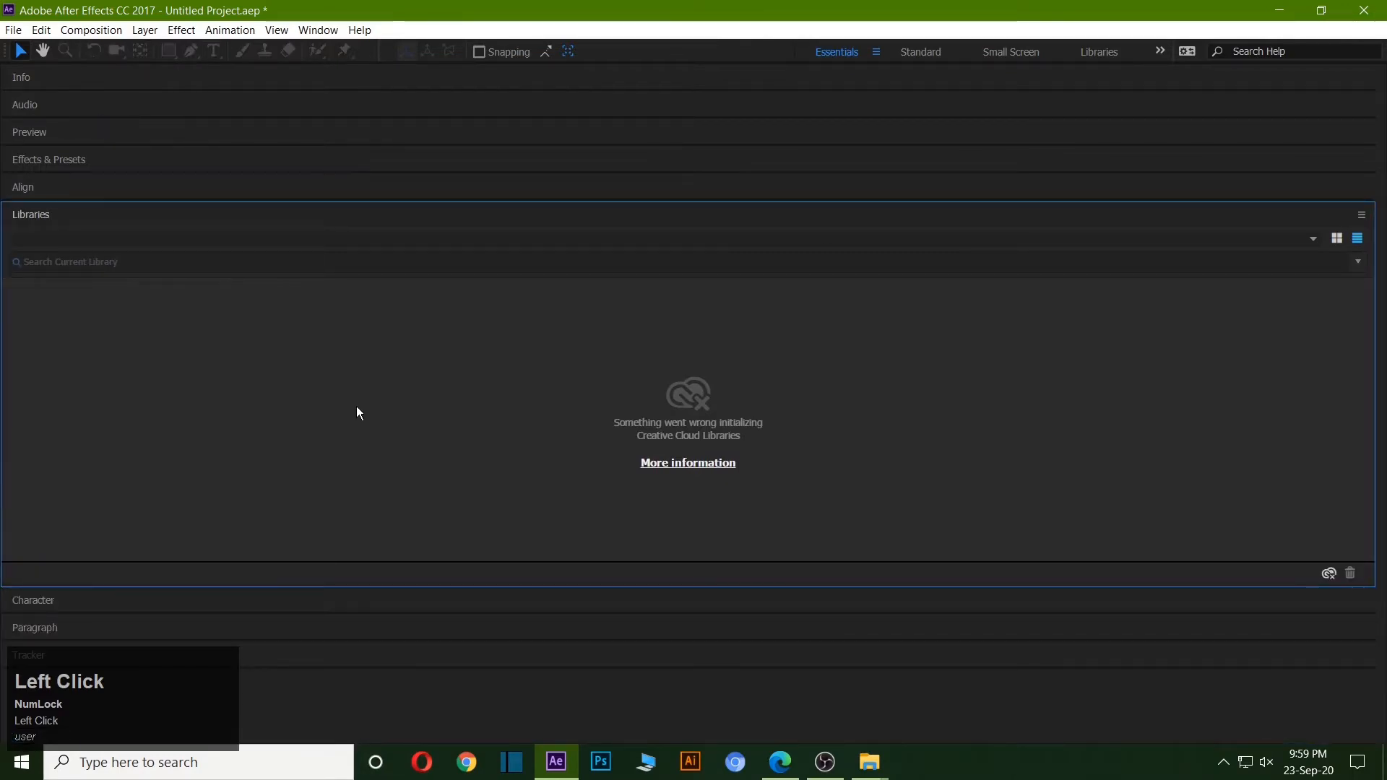
- Reset the Essentials workspace to its saved layout
{"action": "left_click", "coordinate": [315, 32]}
{"action": "mouse_move", "coordinate": [406, 49]}
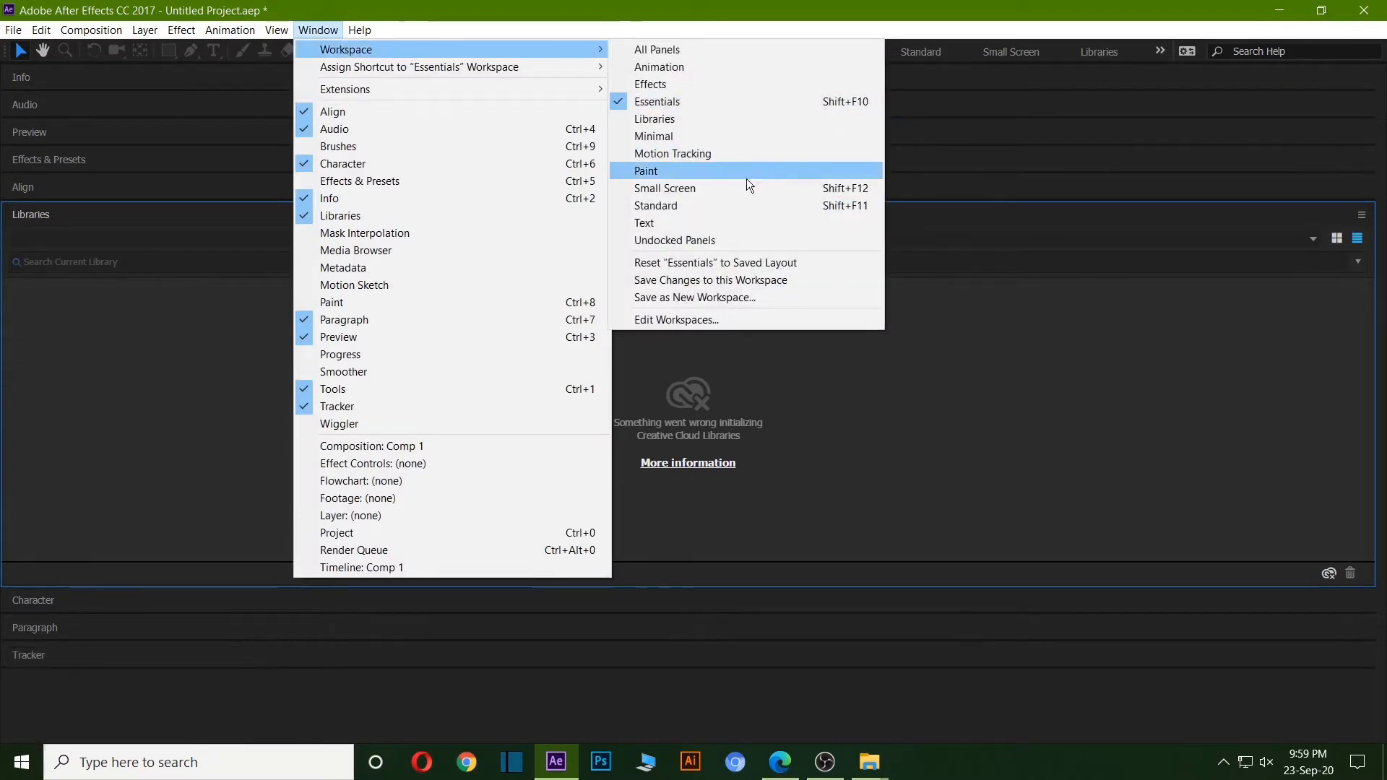
{"action": "left_click", "coordinate": [786, 262]}
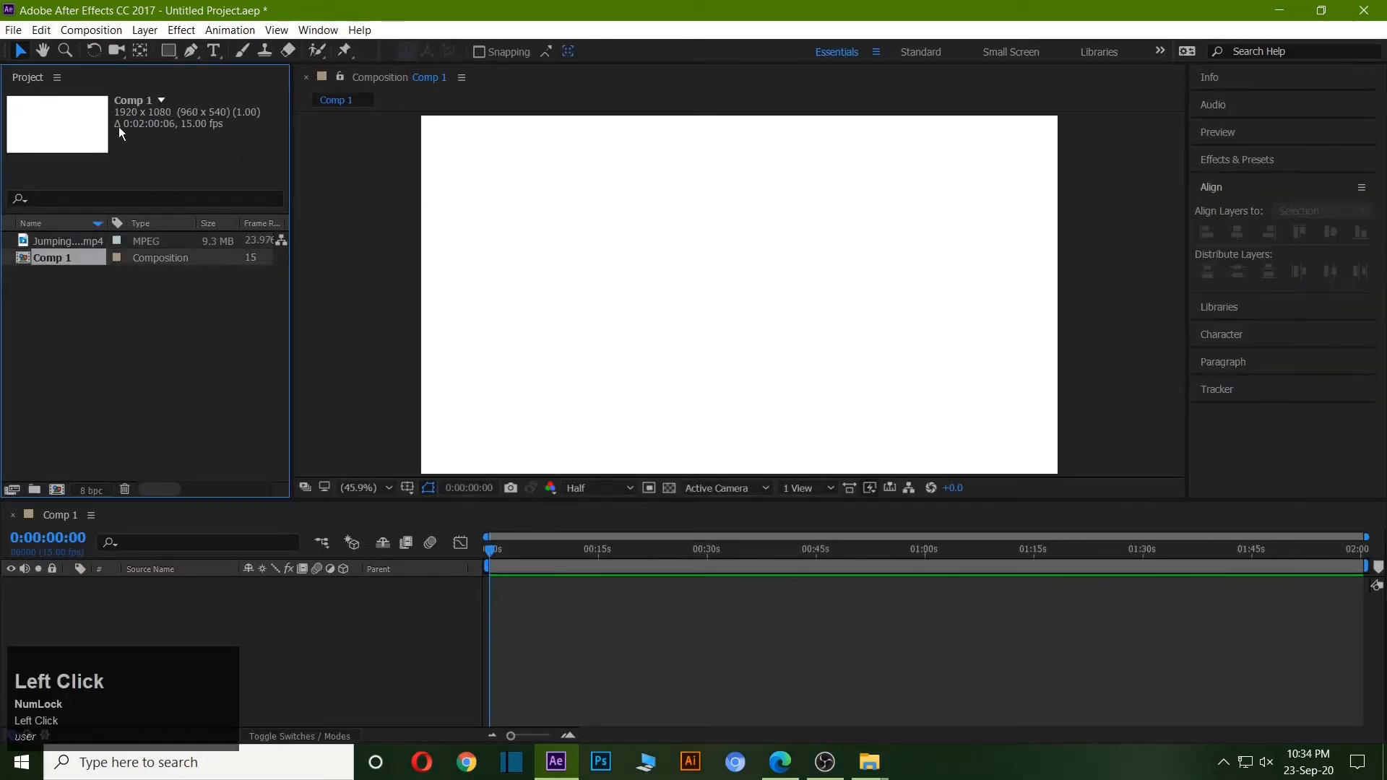
- Add Jumping into Water.mp4 from the project to the Comp 1 timeline as a layer
{"action": "left_click", "coordinate": [70, 242]}
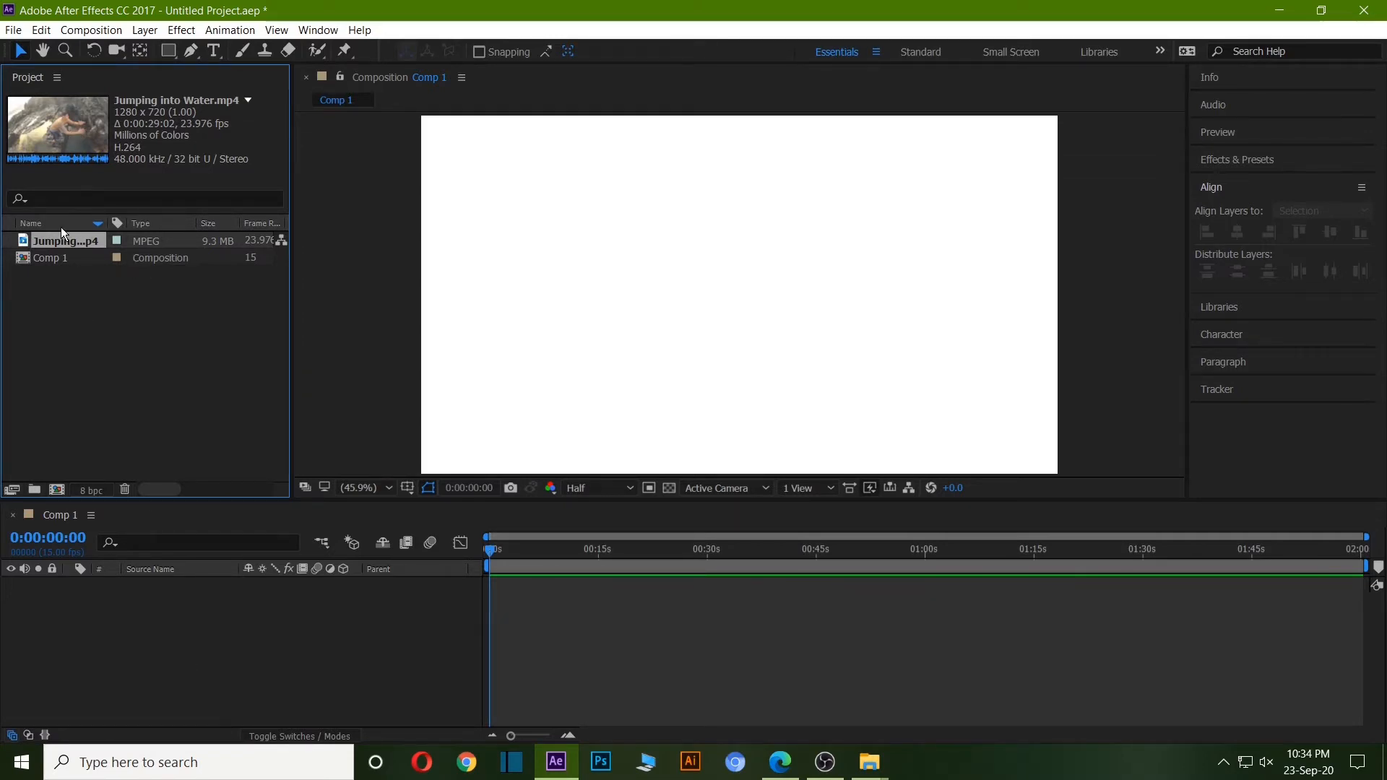
{"action": "left_click_drag", "start_coordinate": [51, 242], "coordinate": [115, 393]}
{"action": "left_click_drag", "start_coordinate": [117, 617], "coordinate": [116, 617]}
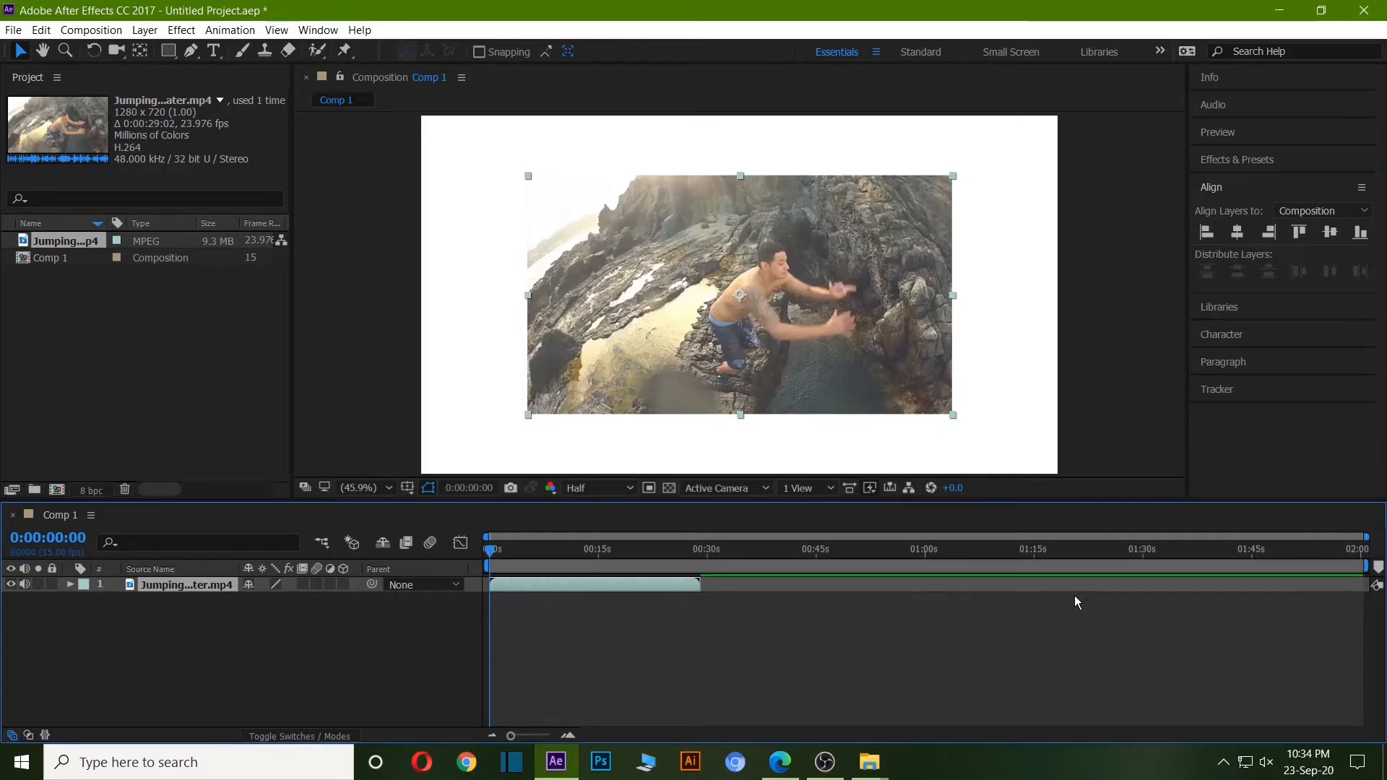
- Shorten the Comp 1 duration to 0:01:00:06 in the composition settings
{"action": "left_click", "coordinate": [1030, 645]}
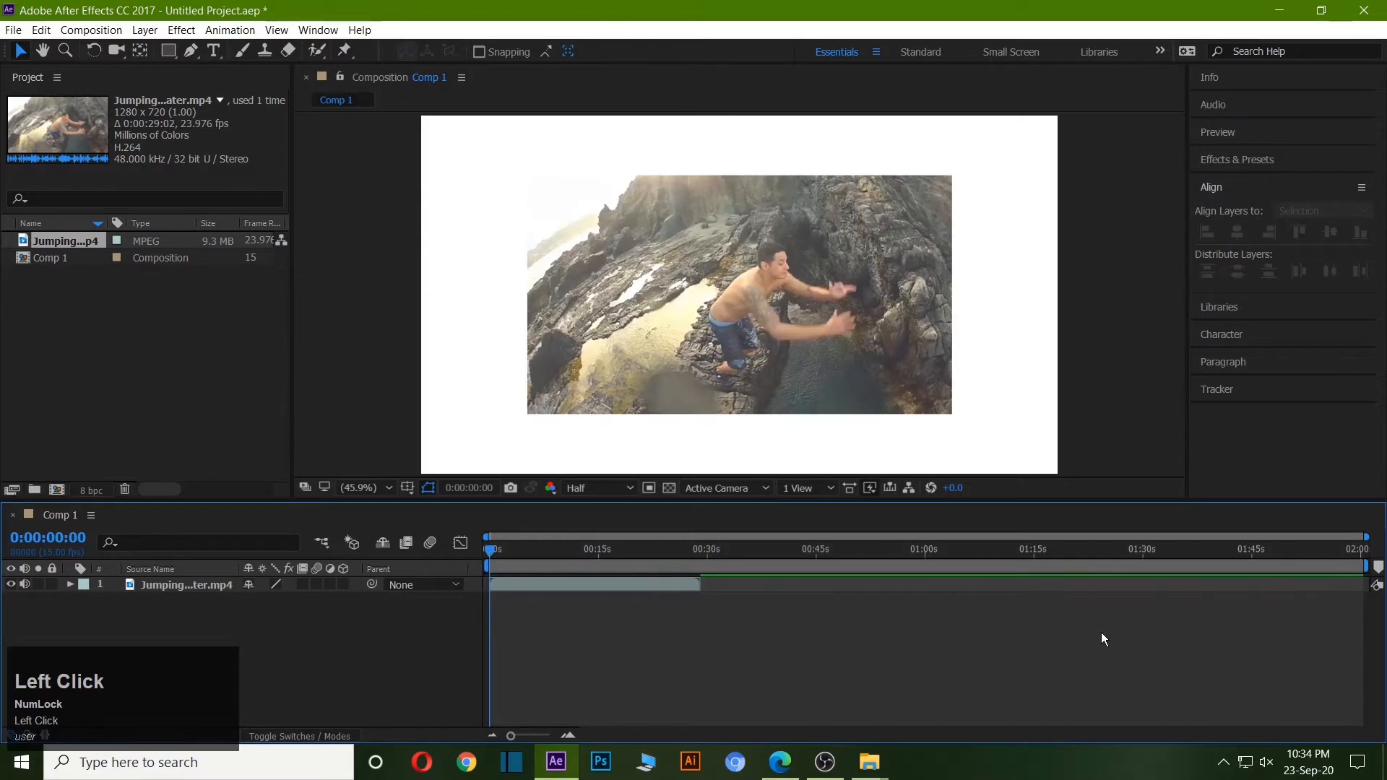
{"action": "key", "text": "ctrl+k"}
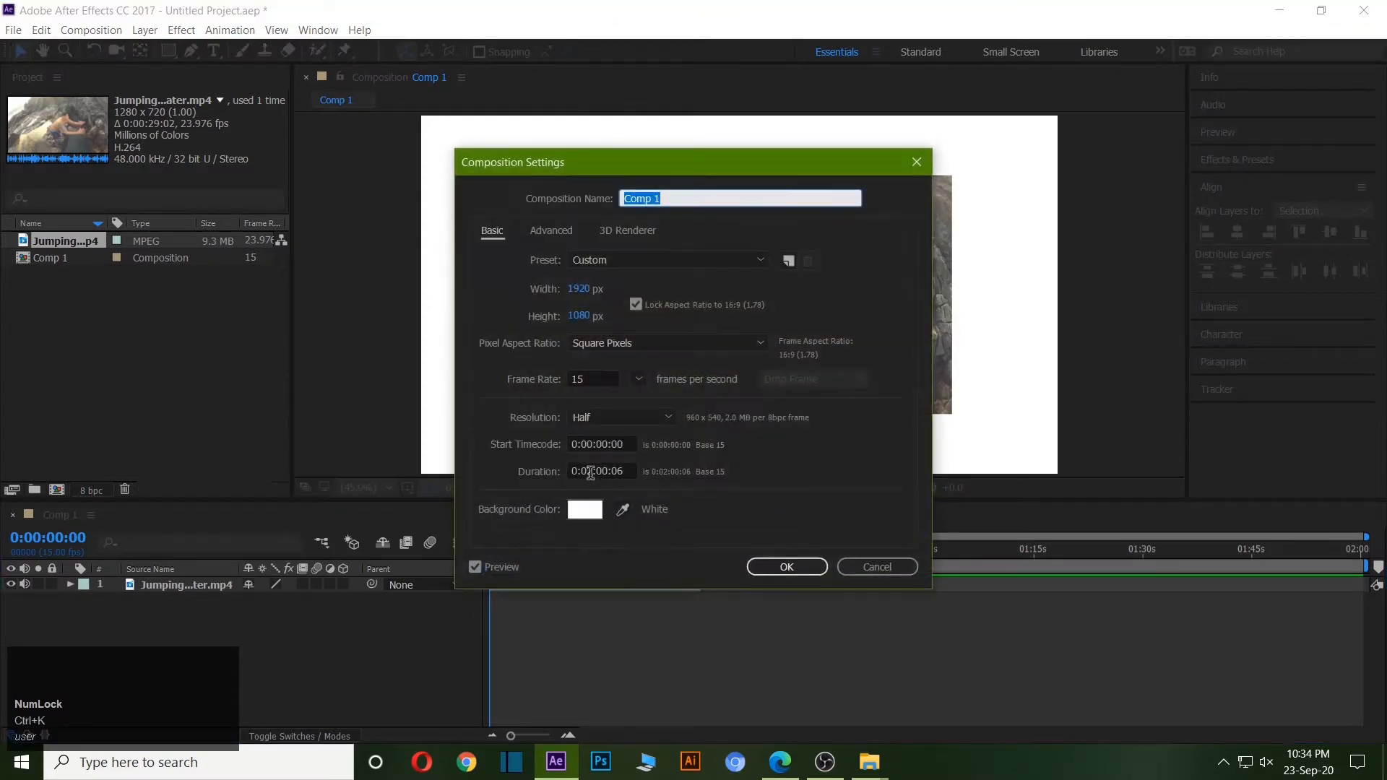
{"action": "left_click", "coordinate": [599, 471]}
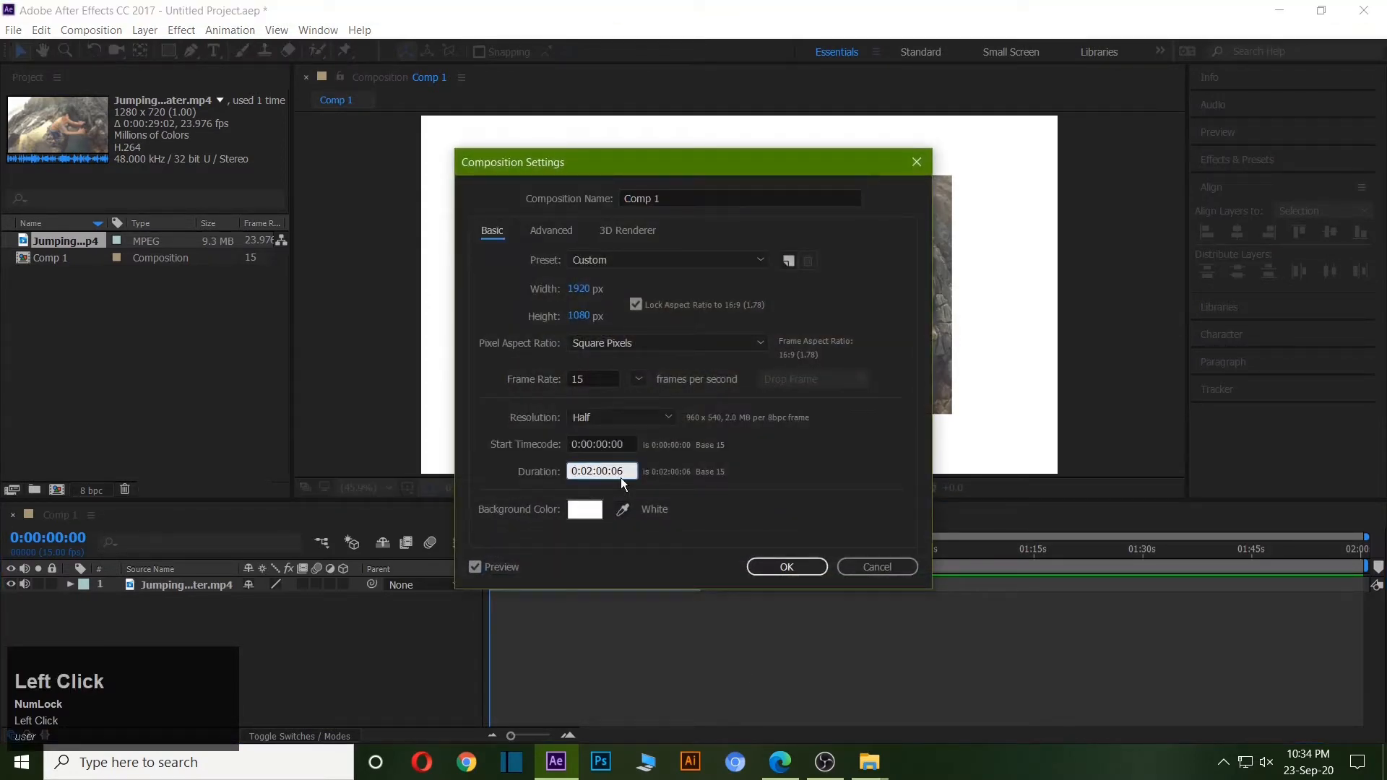
{"action": "key", "text": "BackSpace"}
{"action": "type", "text": "1"}
{"action": "key", "text": "Return"}
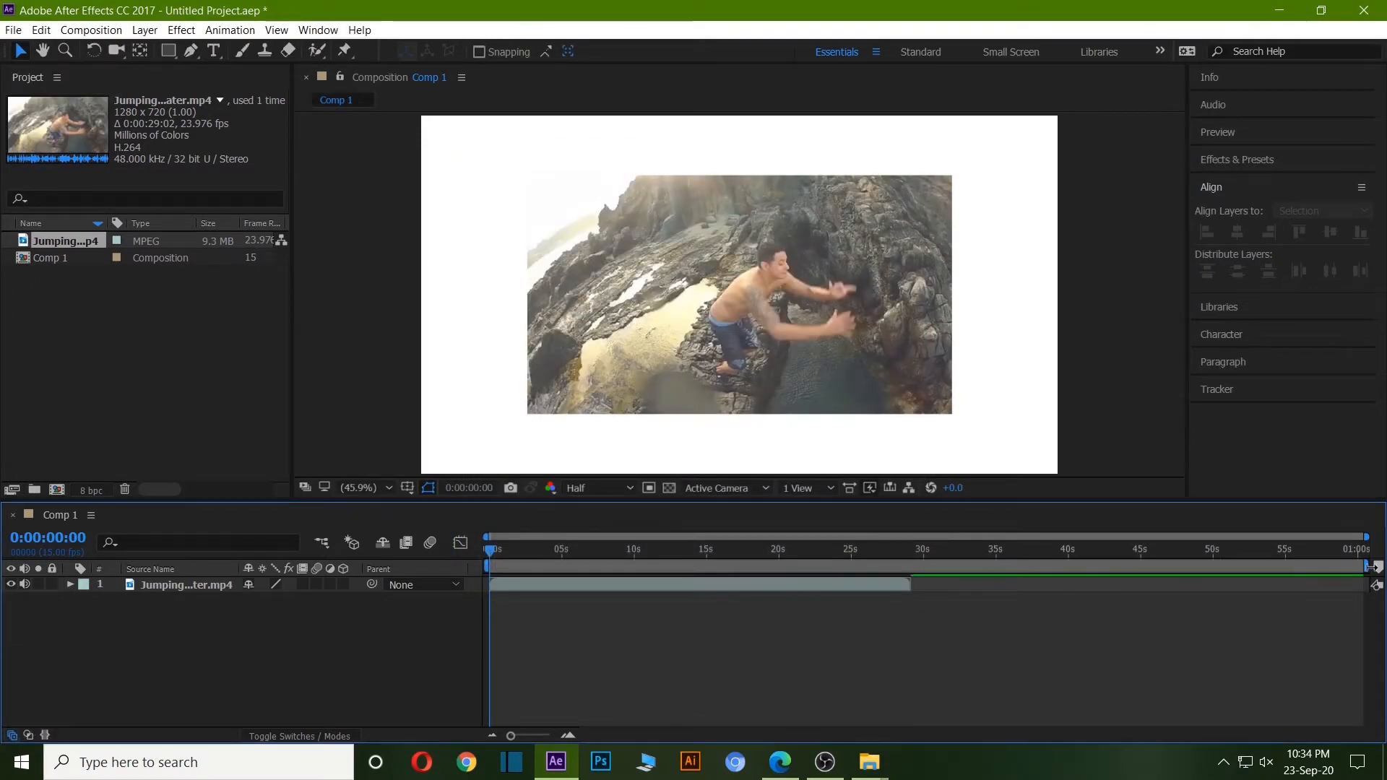
- Scale the video layer to 151% so it fills the composition frame, and collapse its properties
{"action": "left_click", "coordinate": [625, 296]}
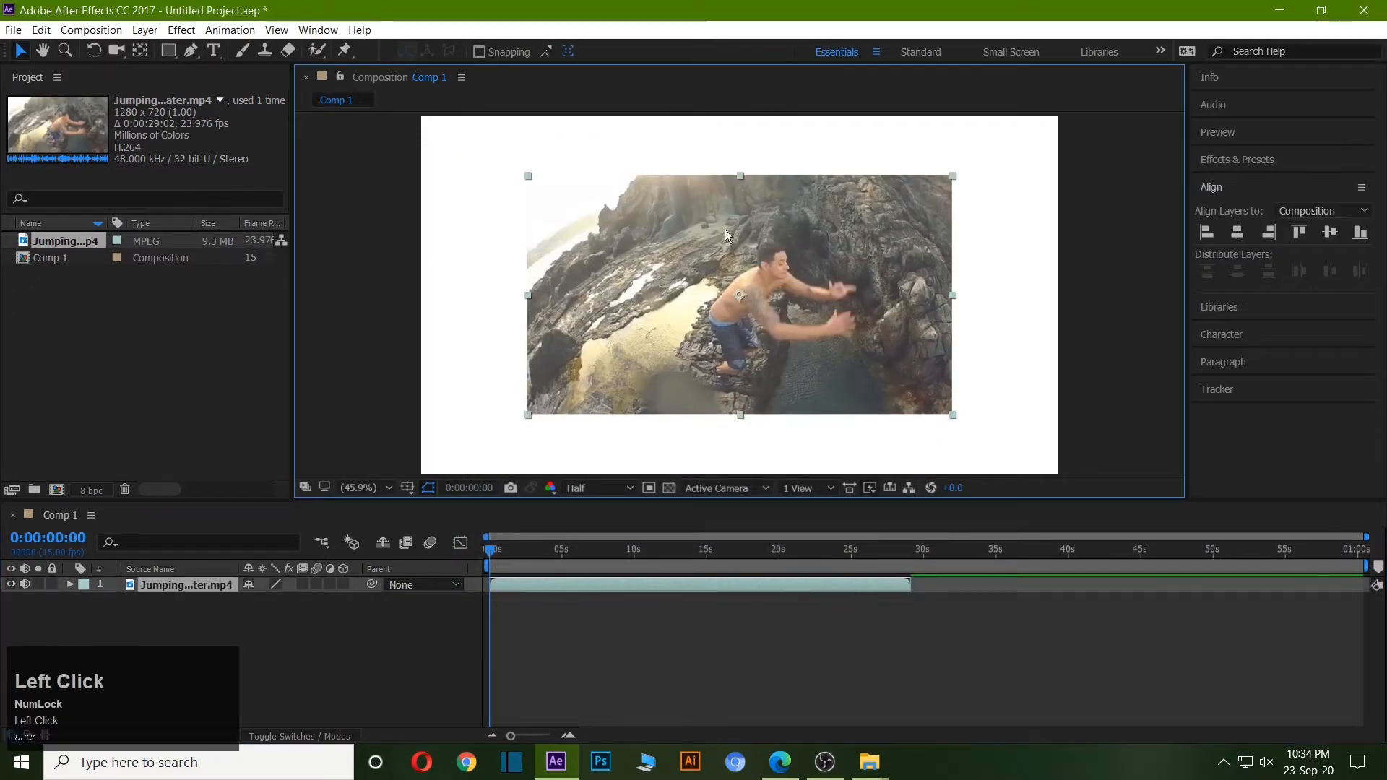
{"action": "key", "text": "s"}
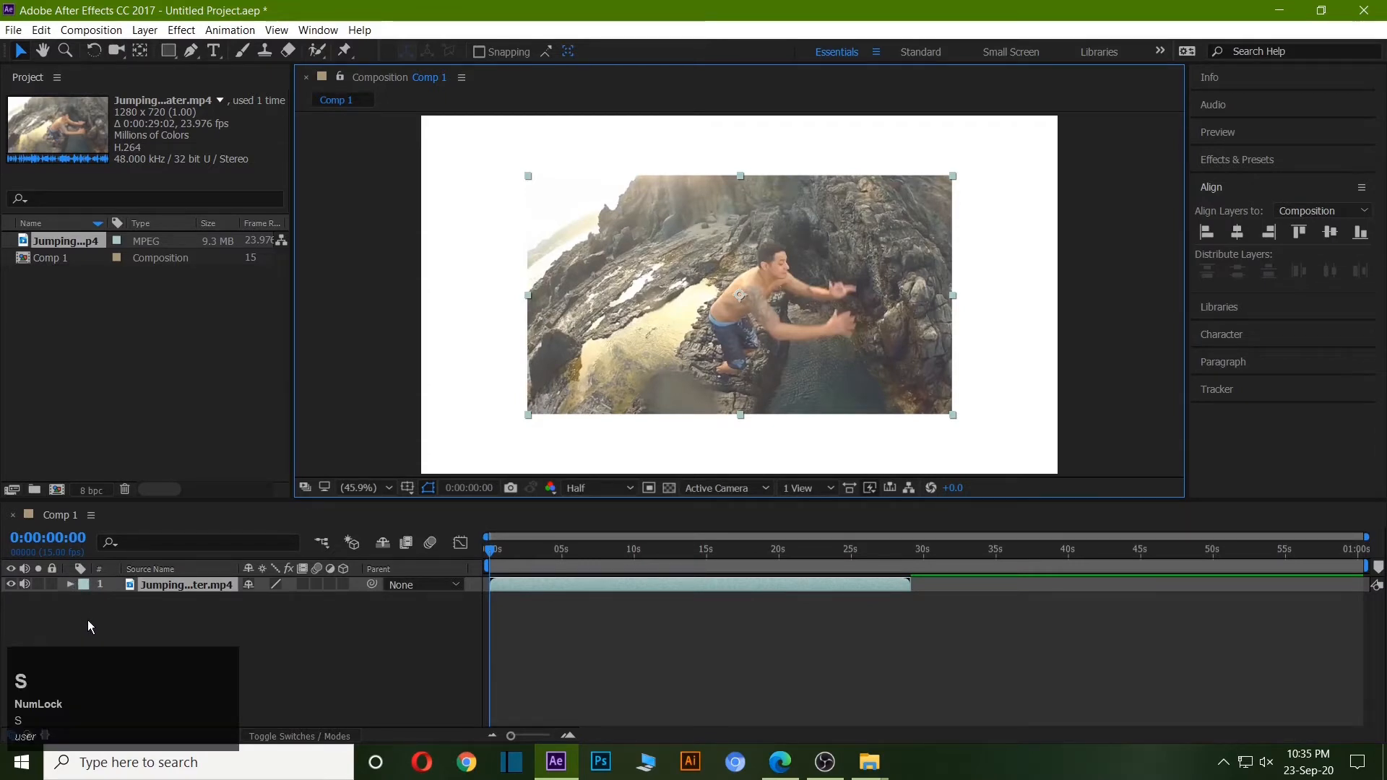
{"action": "left_click_drag", "start_coordinate": [296, 609], "coordinate": [331, 595]}
{"action": "left_click", "coordinate": [73, 588]}
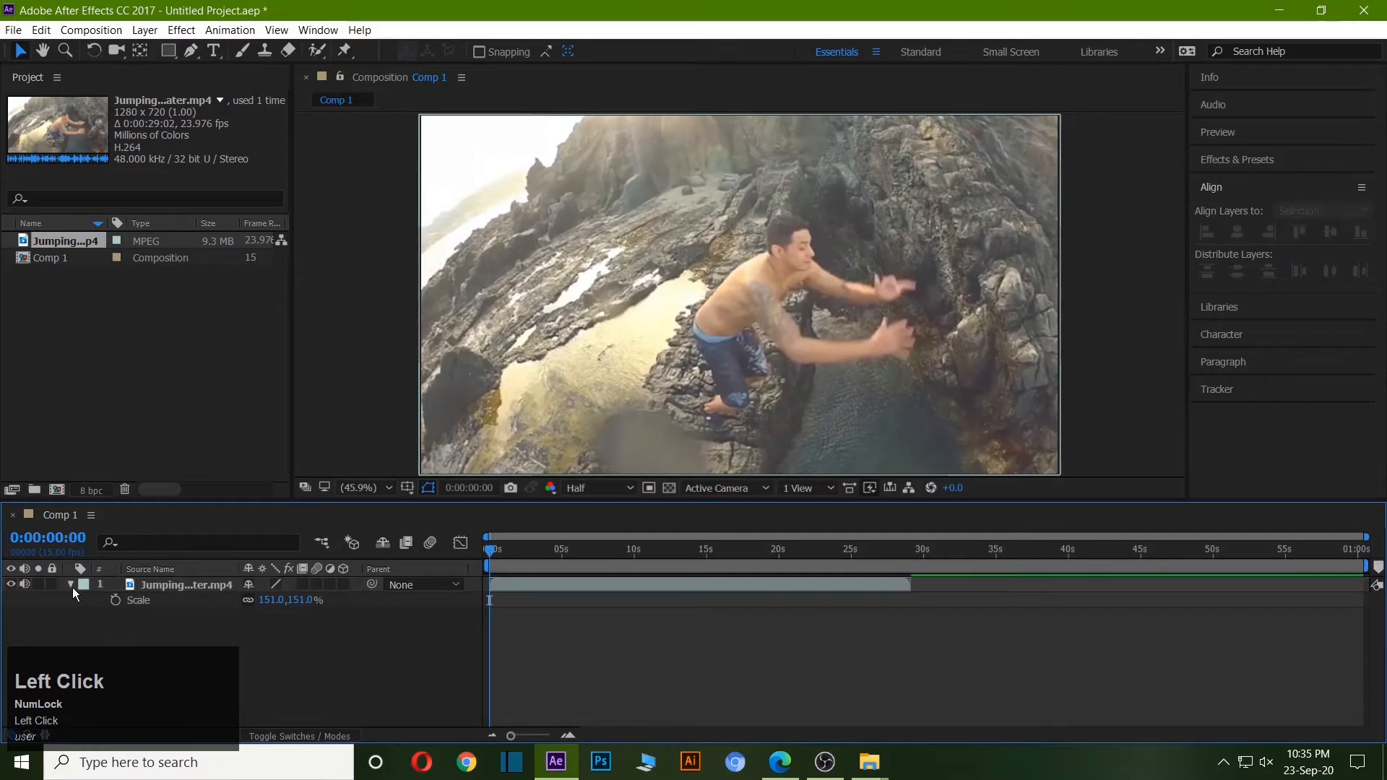
{"action": "left_click", "coordinate": [70, 586]}
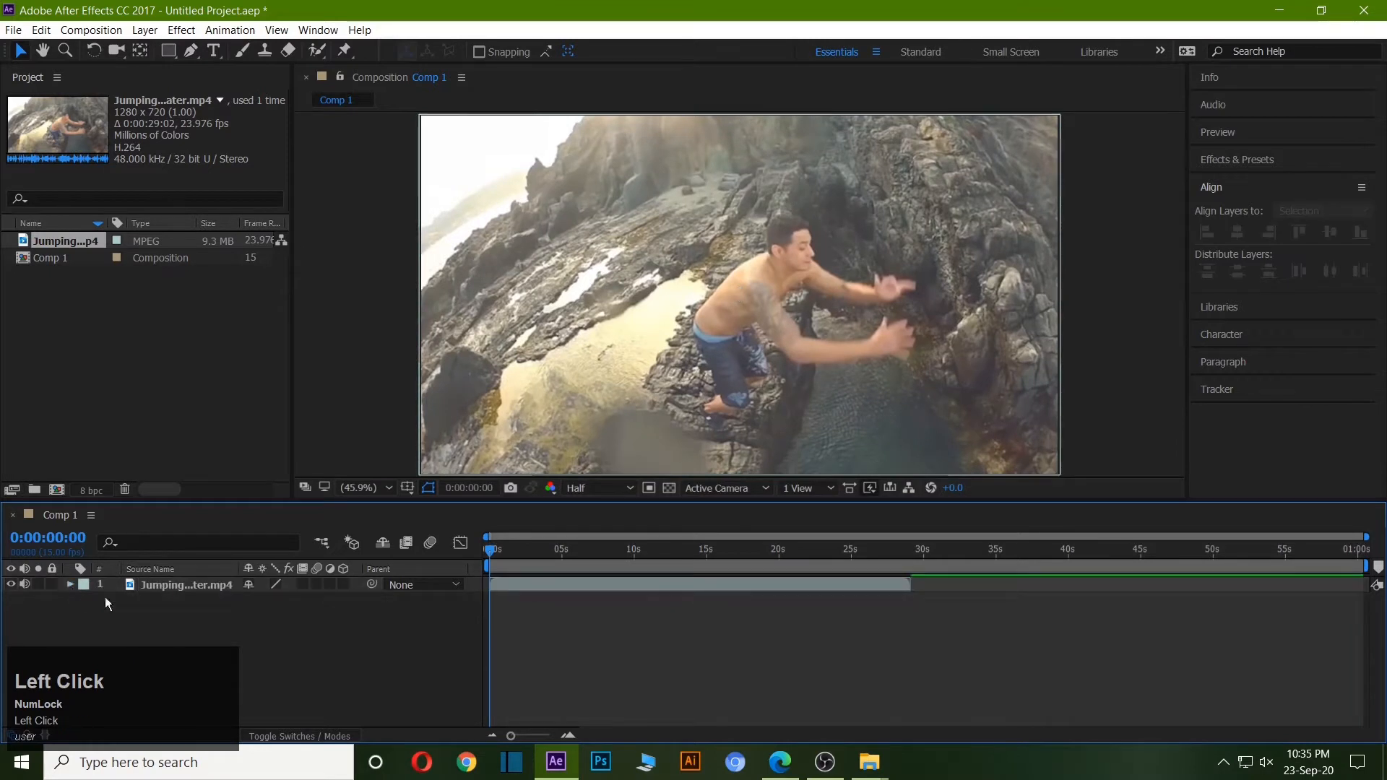
- Expand the video layer's transform properties, and try a 6° rotation before setting it back to 0°
{"action": "left_click", "coordinate": [69, 586]}
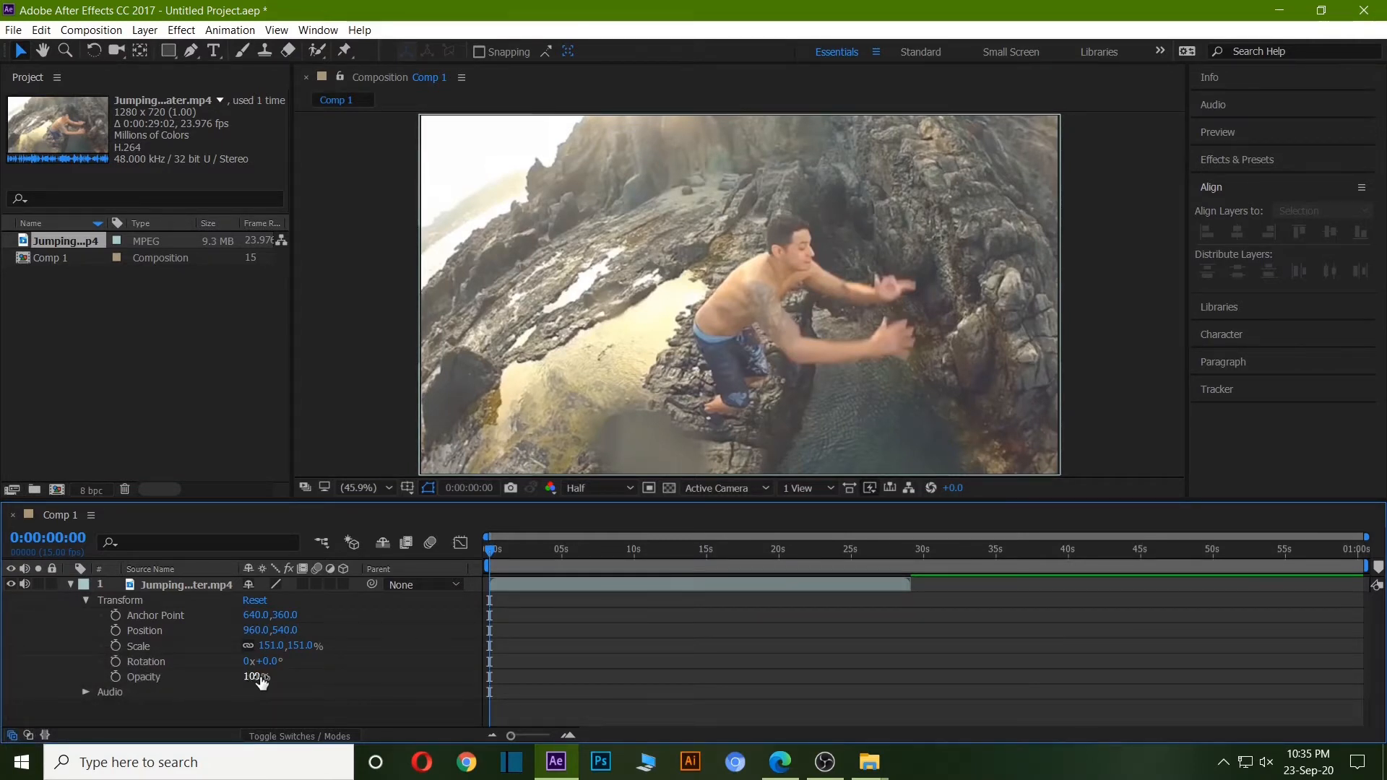
{"action": "left_click", "coordinate": [262, 680]}
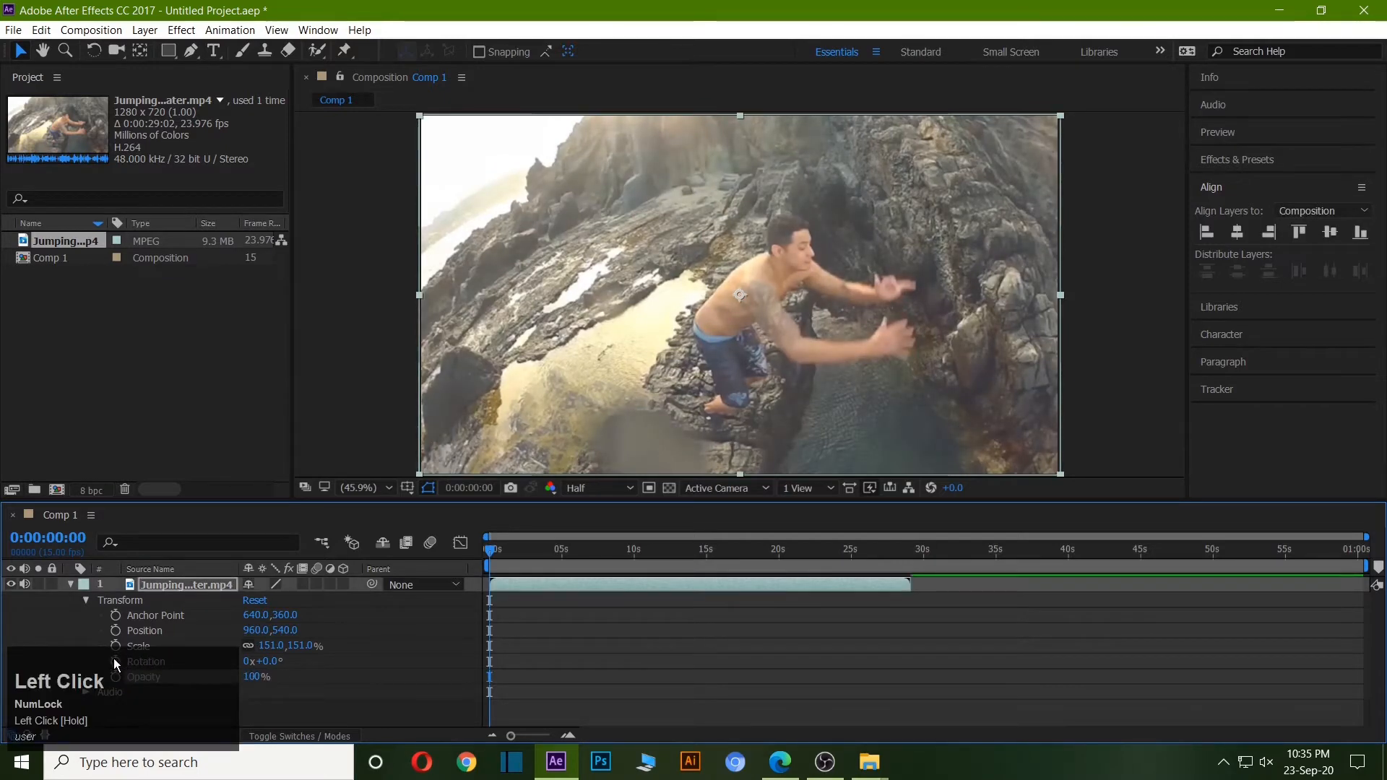
{"action": "mouse_move", "coordinate": [266, 662]}
{"action": "left_mouse_down"}
{"action": "mouse_move", "coordinate": [79, 661]}
{"action": "mouse_move", "coordinate": [280, 666]}
{"action": "mouse_move", "coordinate": [264, 662]}
{"action": "left_mouse_up"}
{"action": "left_click", "coordinate": [267, 661]}
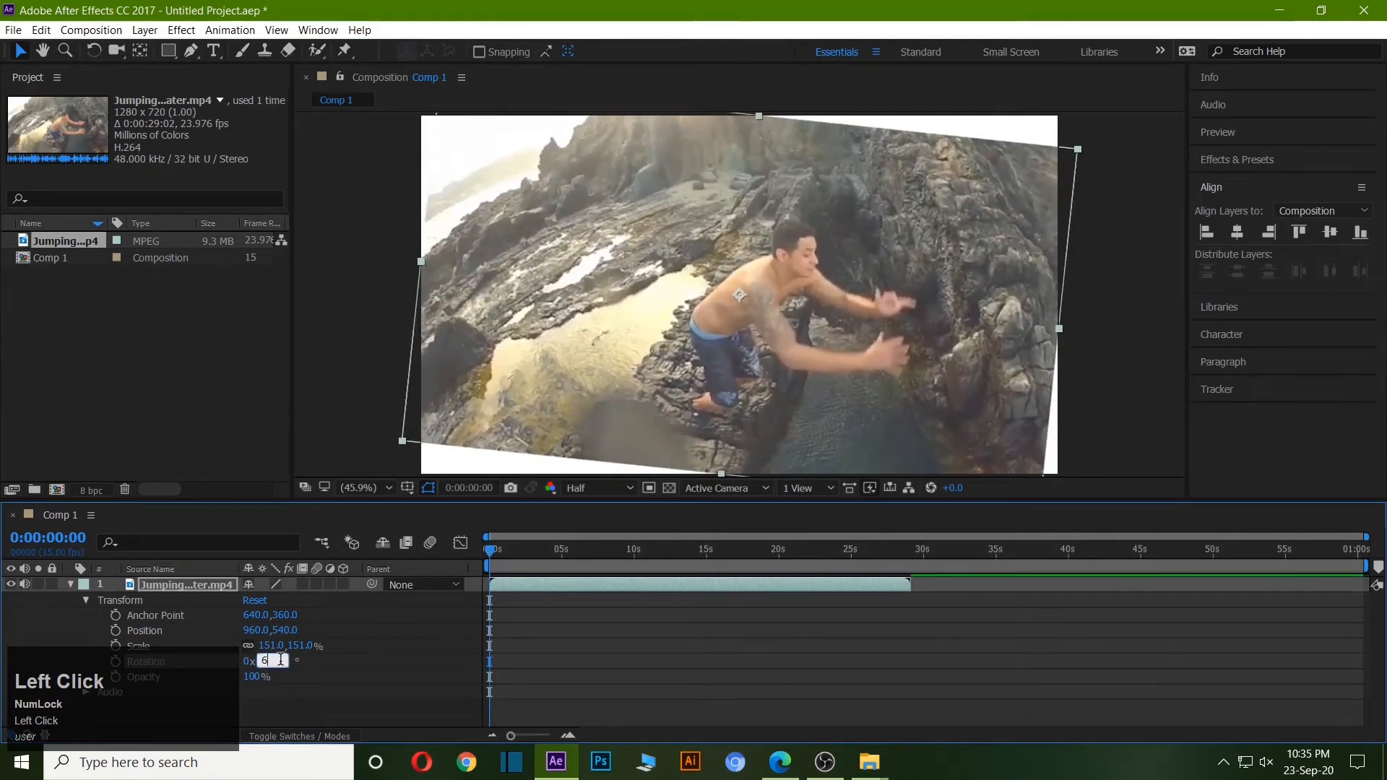
{"action": "left_click_drag", "start_coordinate": [260, 660], "coordinate": [243, 655]}
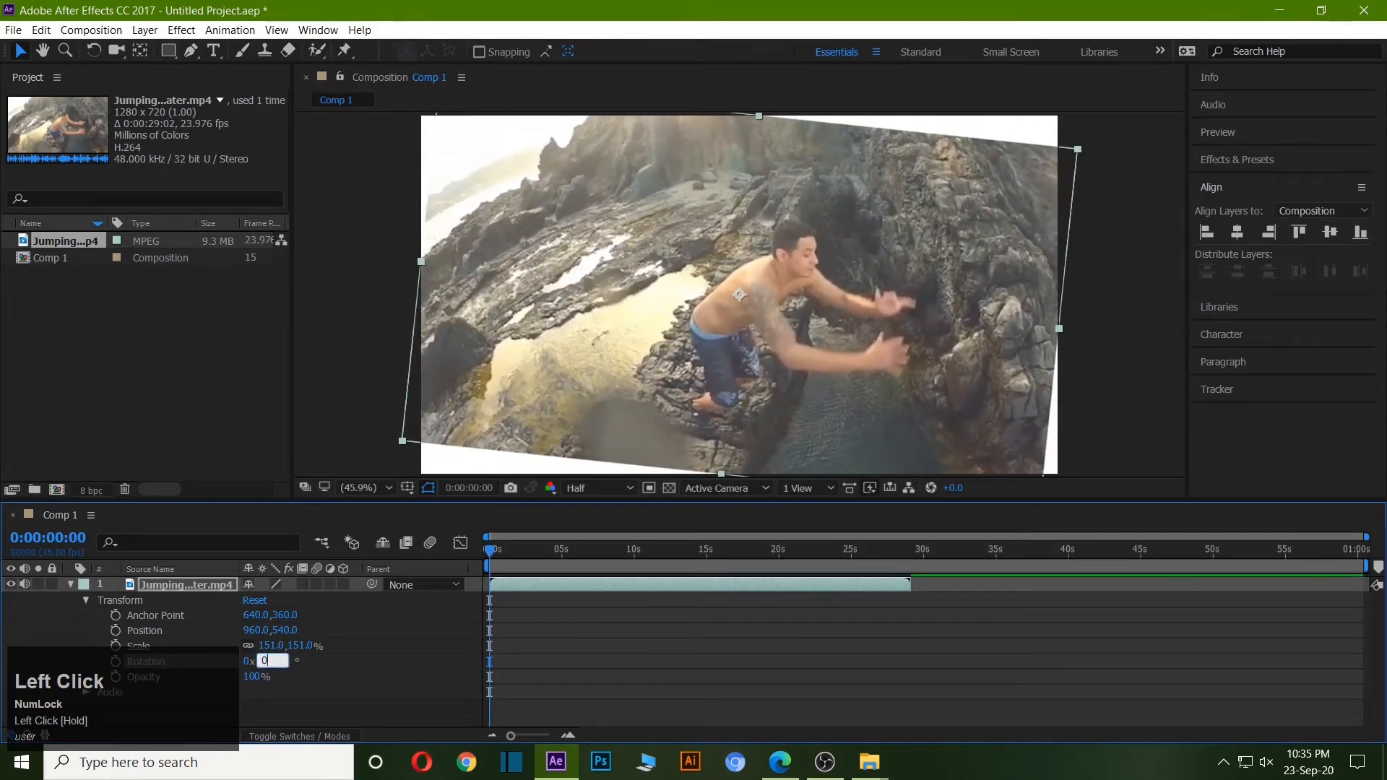
{"action": "key", "text": "Return"}
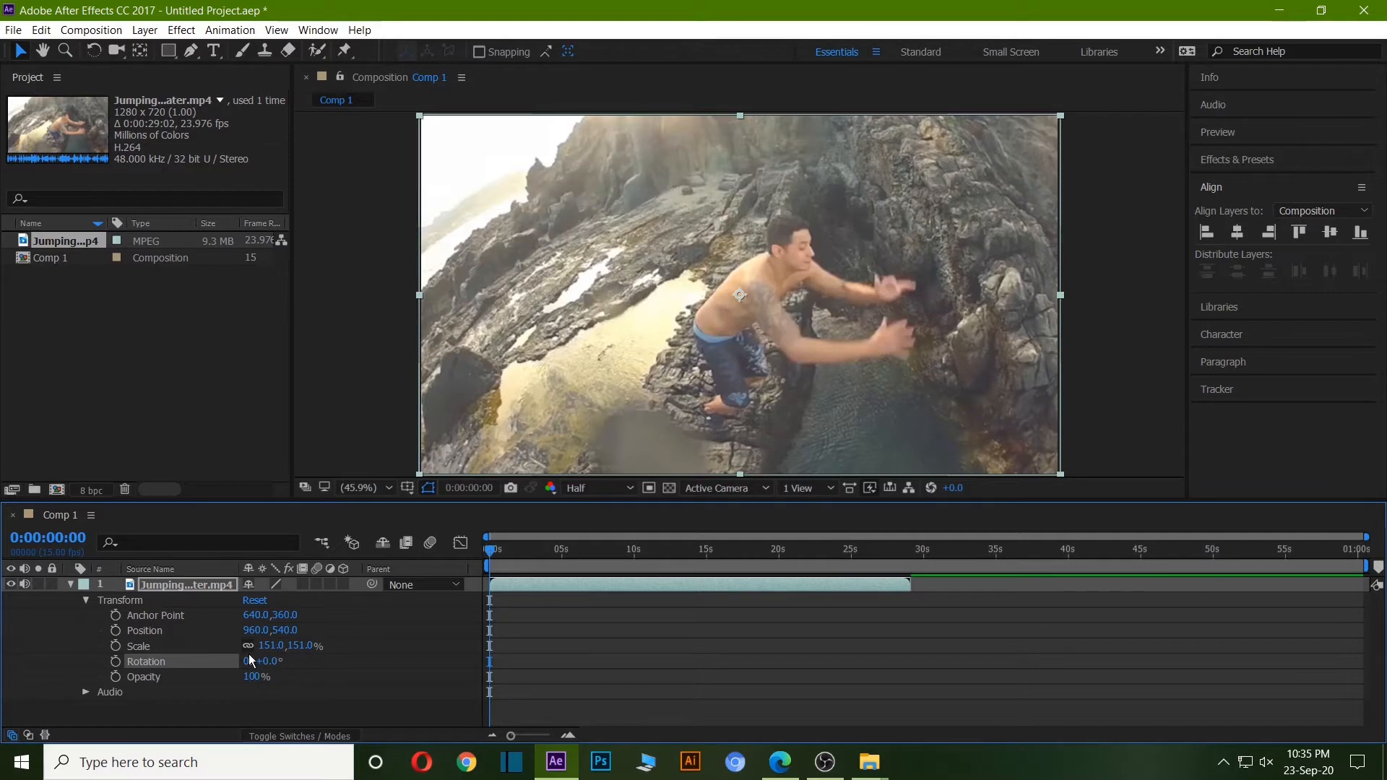
- Move the video layer to position 899, 569
{"action": "left_click_drag", "start_coordinate": [260, 634], "coordinate": [313, 631]}
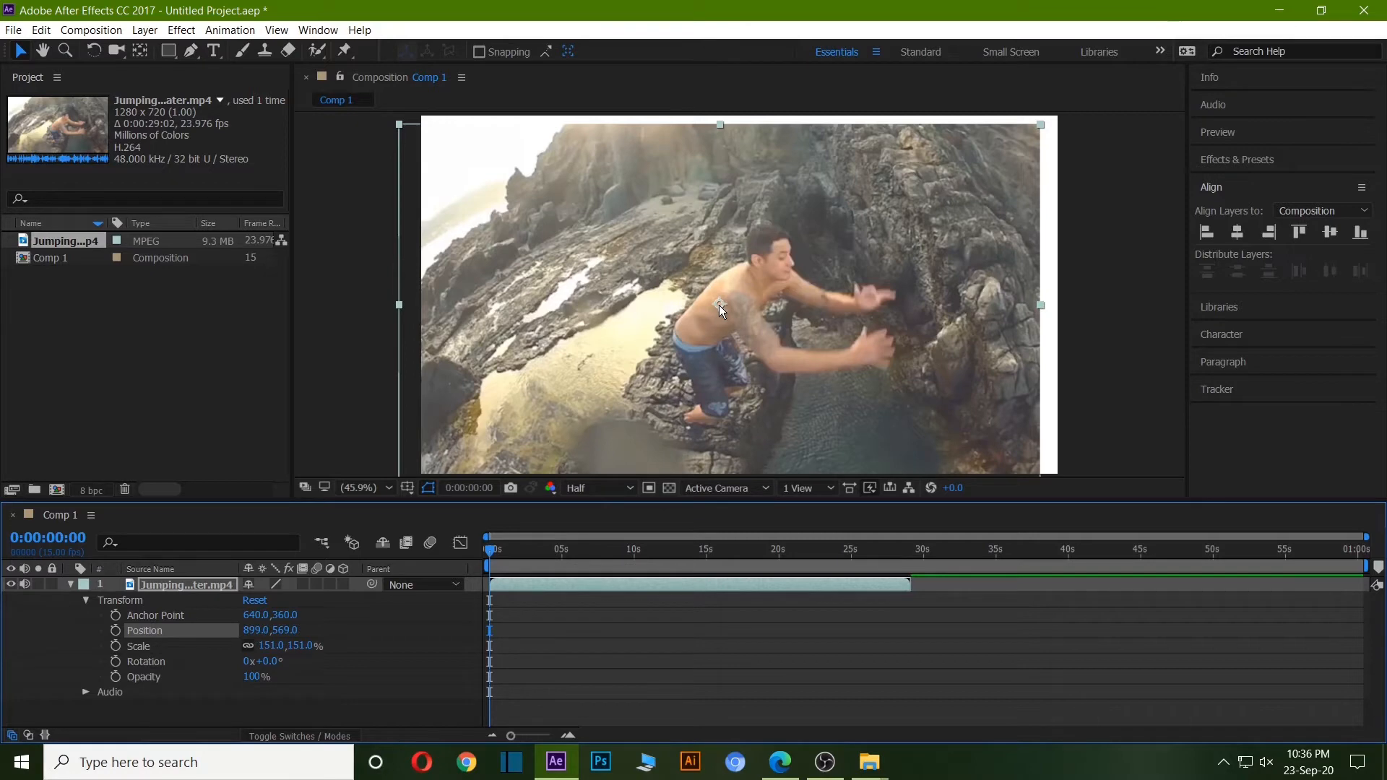
{"action": "left_click_drag", "start_coordinate": [720, 305], "coordinate": [856, 305]}
- Offset the video layer's anchor point to 838, 562, and recenter it on the layer using Pan Behind
{"action": "left_click_drag", "start_coordinate": [4, 602], "coordinate": [435, 615]}
{"action": "left_click_drag", "start_coordinate": [285, 615], "coordinate": [515, 576]}
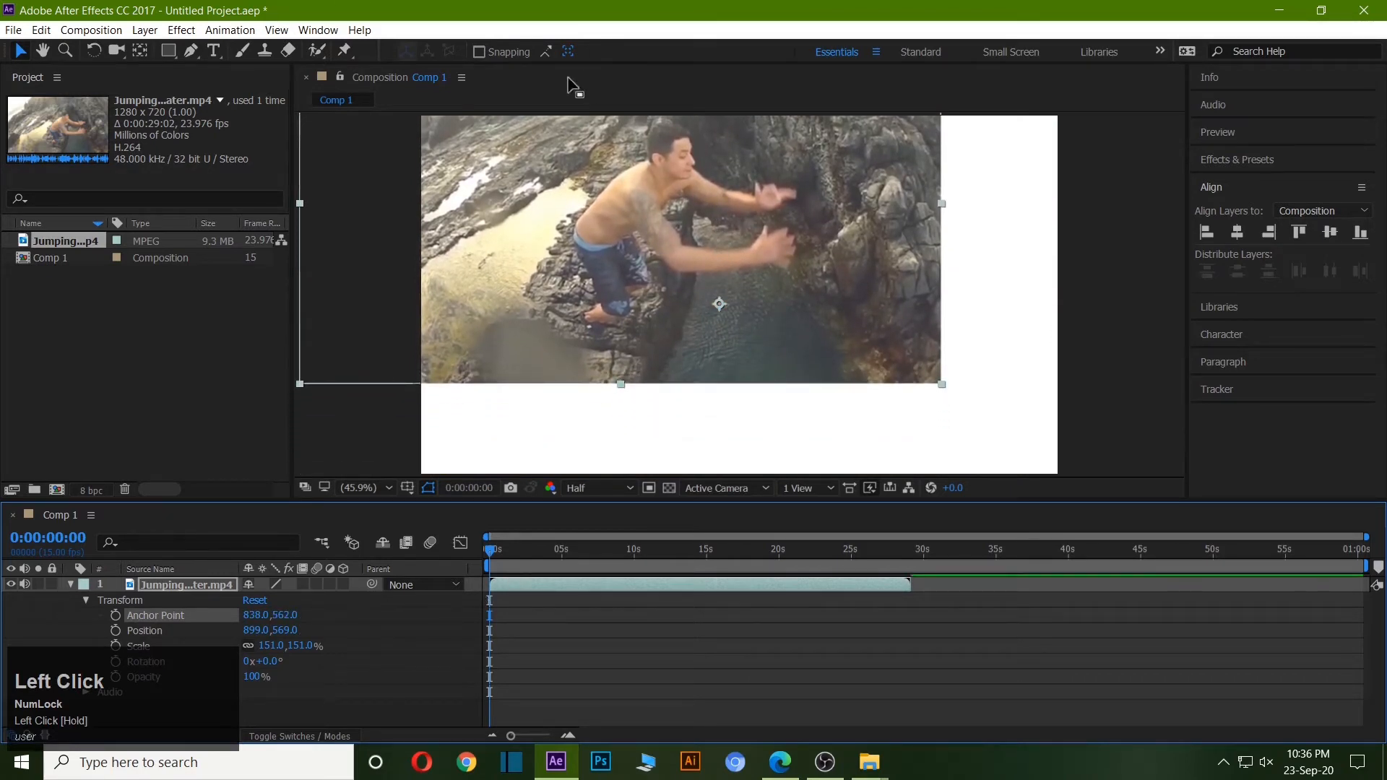
{"action": "left_click", "coordinate": [141, 52], "text": "ctrl"}
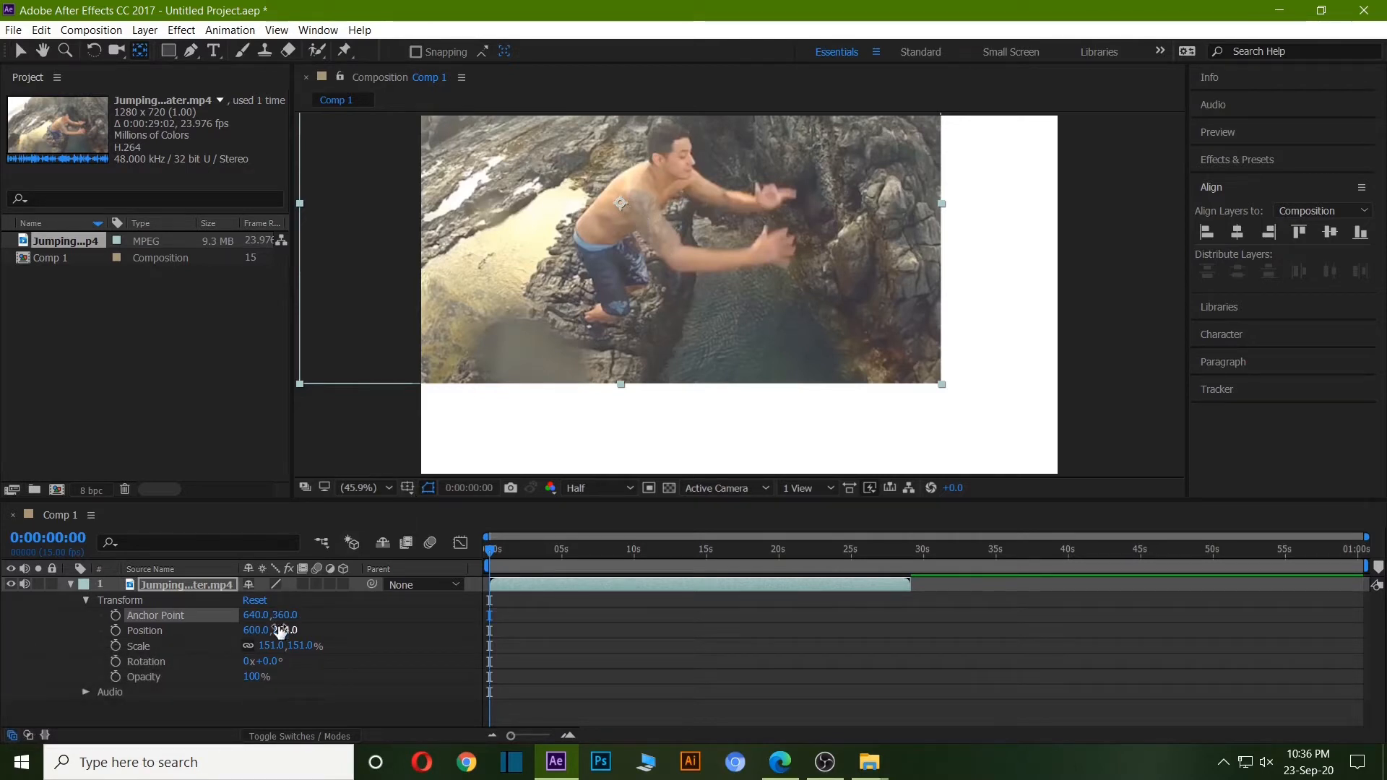
- Shift the video layer's anchor point to 417, 360 and rotate the layer 3° around it
{"action": "left_click_drag", "start_coordinate": [260, 621], "coordinate": [99, 621]}
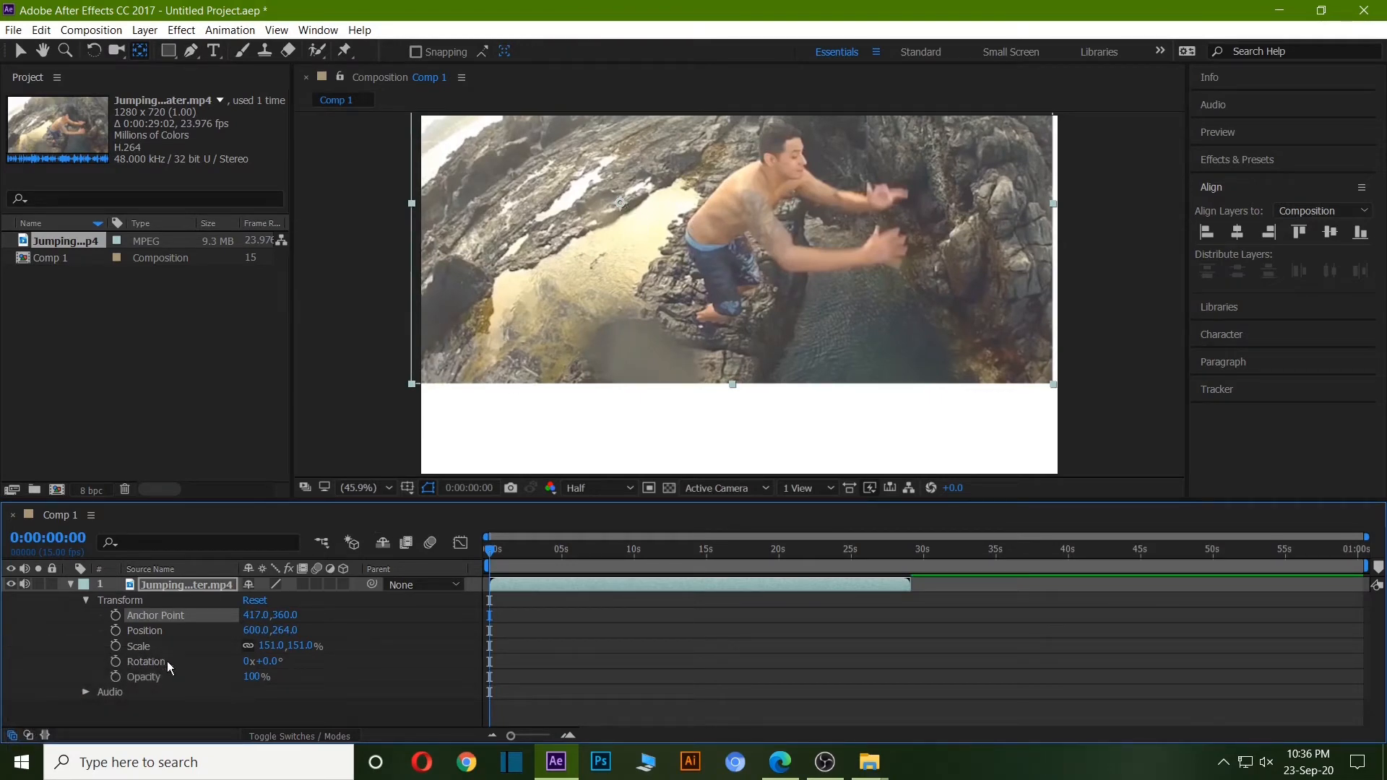
{"action": "mouse_move", "coordinate": [268, 663]}
{"action": "left_mouse_down"}
{"action": "mouse_move", "coordinate": [380, 659]}
{"action": "mouse_move", "coordinate": [294, 681]}
{"action": "mouse_move", "coordinate": [322, 668]}
{"action": "mouse_move", "coordinate": [292, 665]}
{"action": "mouse_move", "coordinate": [339, 659]}
{"action": "mouse_move", "coordinate": [295, 661]}
{"action": "left_mouse_up"}
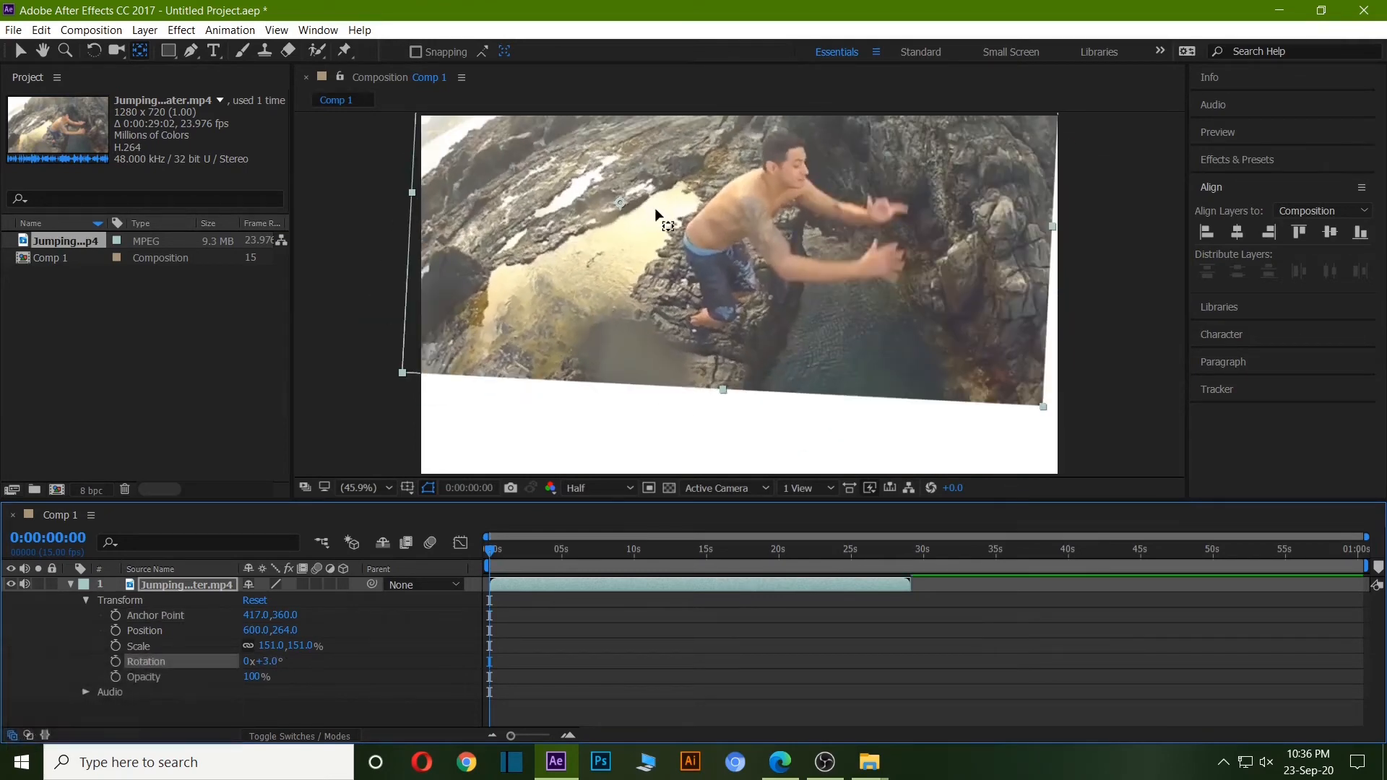
- Recenter the video layer's anchor point using Pan Behind and reset the layer's rotation to 0°
{"action": "left_click", "coordinate": [142, 57], "text": "ctrl"}
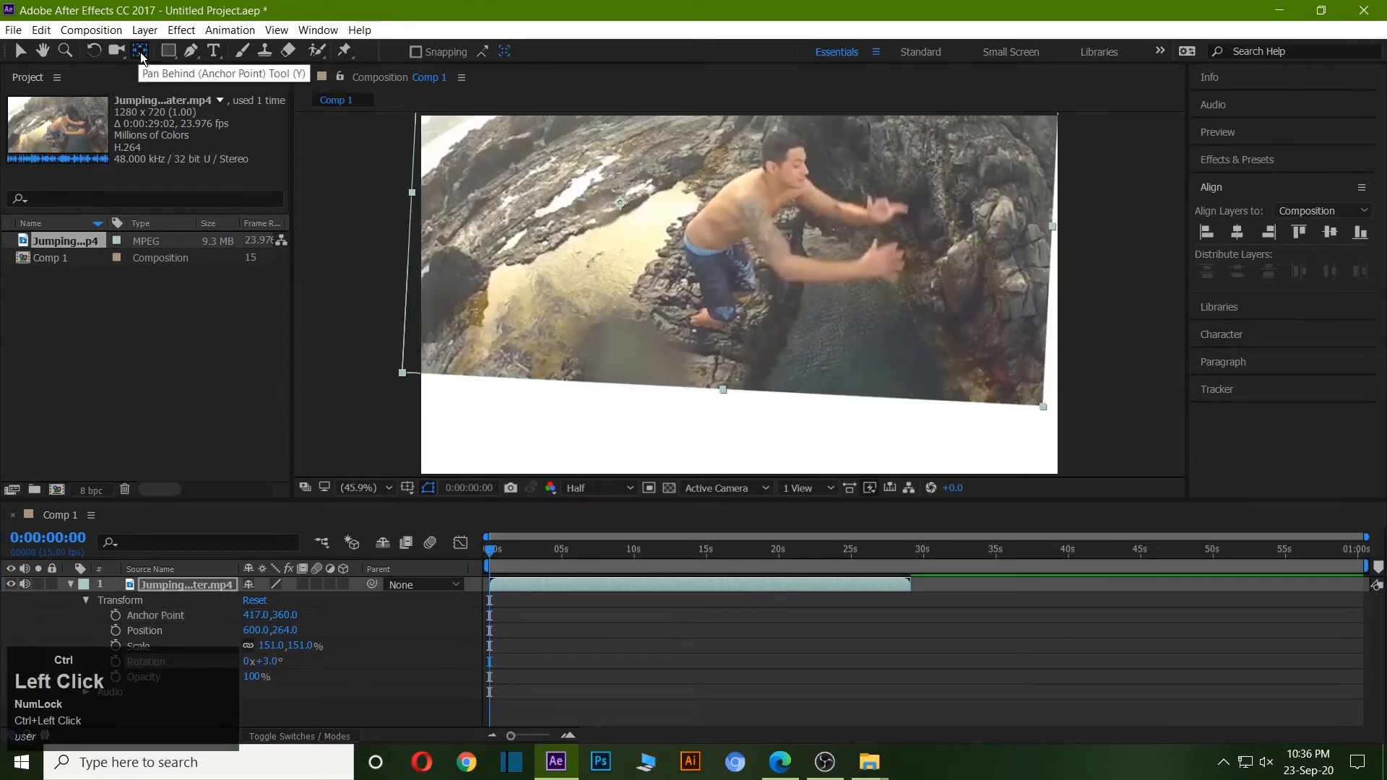
{"action": "left_click", "coordinate": [143, 57], "text": "ctrl"}
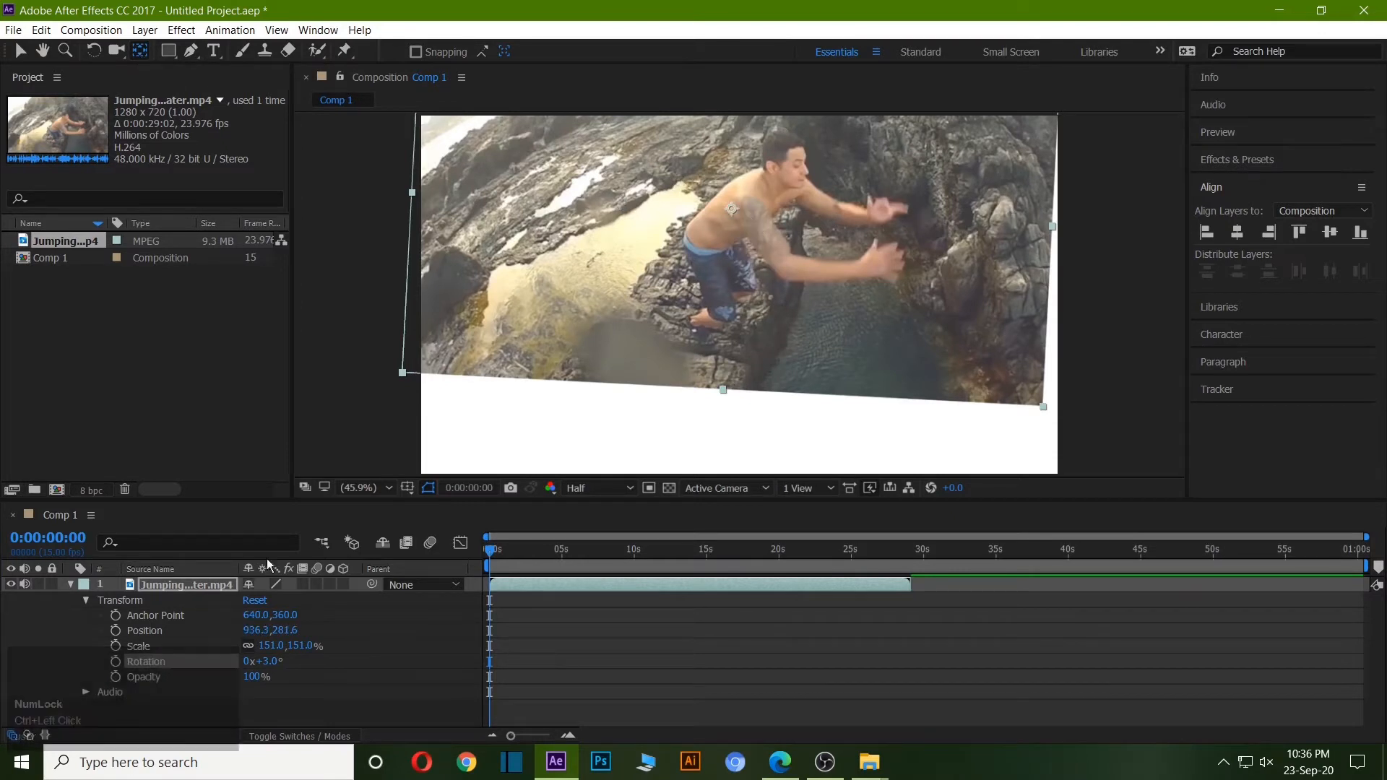
{"action": "left_click", "coordinate": [273, 661]}
{"action": "key", "text": "Return"}
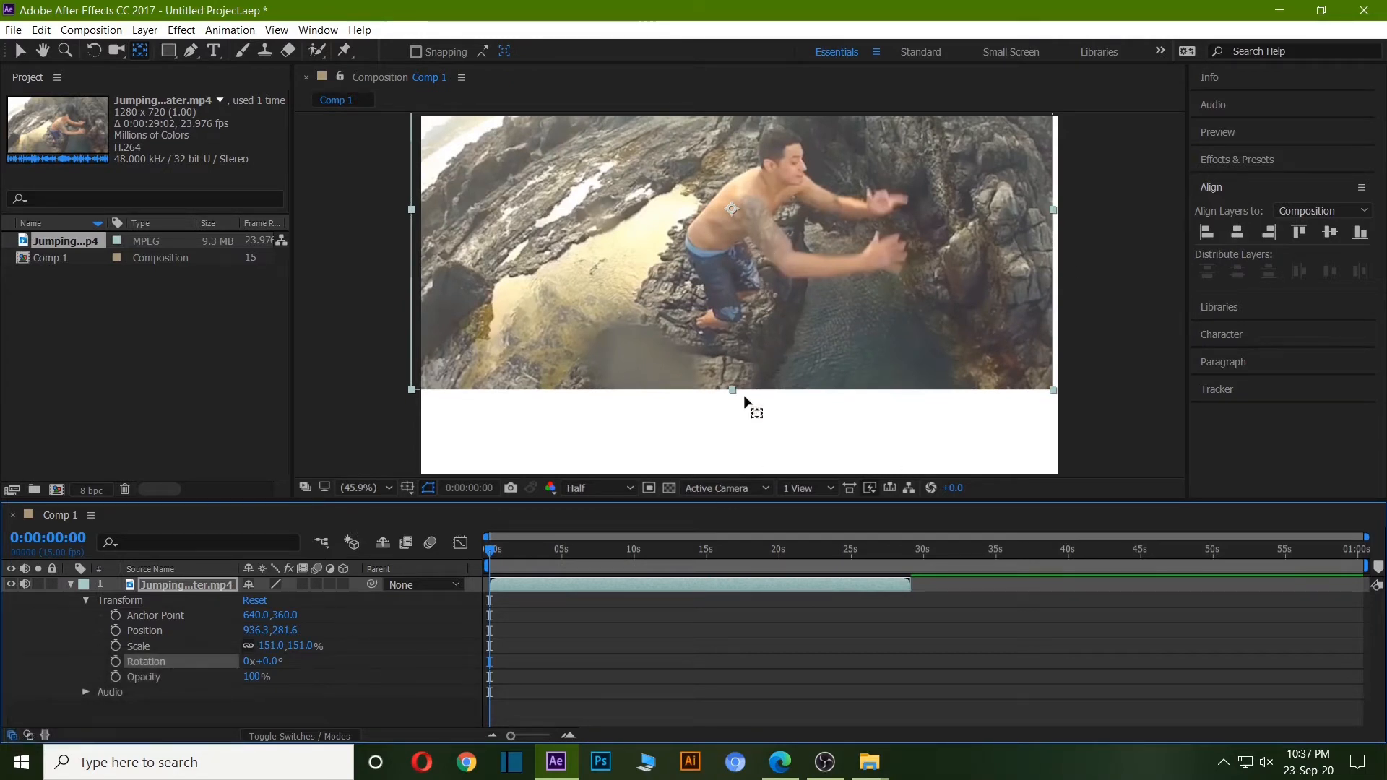
- Align the video layer to the composition's horizontal and vertical center, and collapse its properties
{"action": "left_click", "coordinate": [1236, 232]}
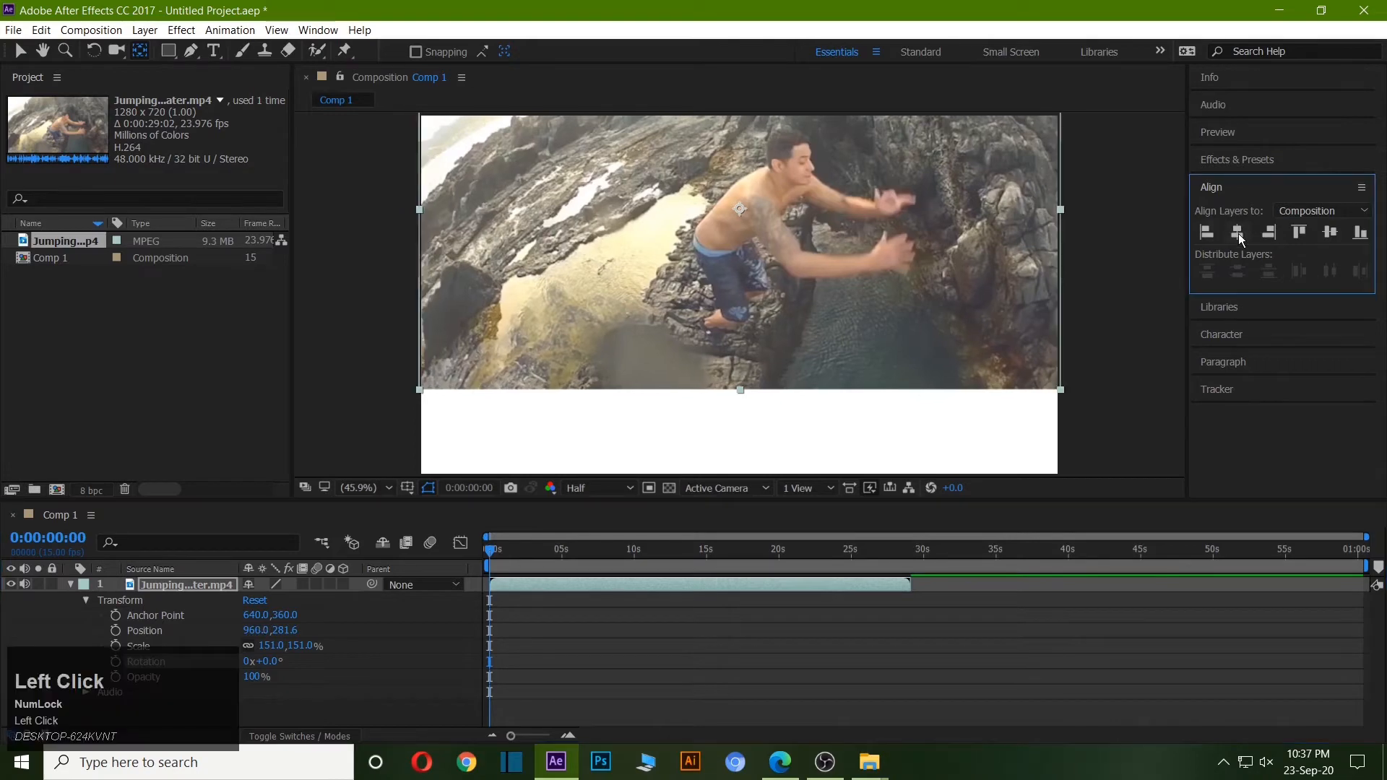
{"action": "left_click", "coordinate": [1331, 233]}
{"action": "left_click", "coordinate": [1136, 219]}
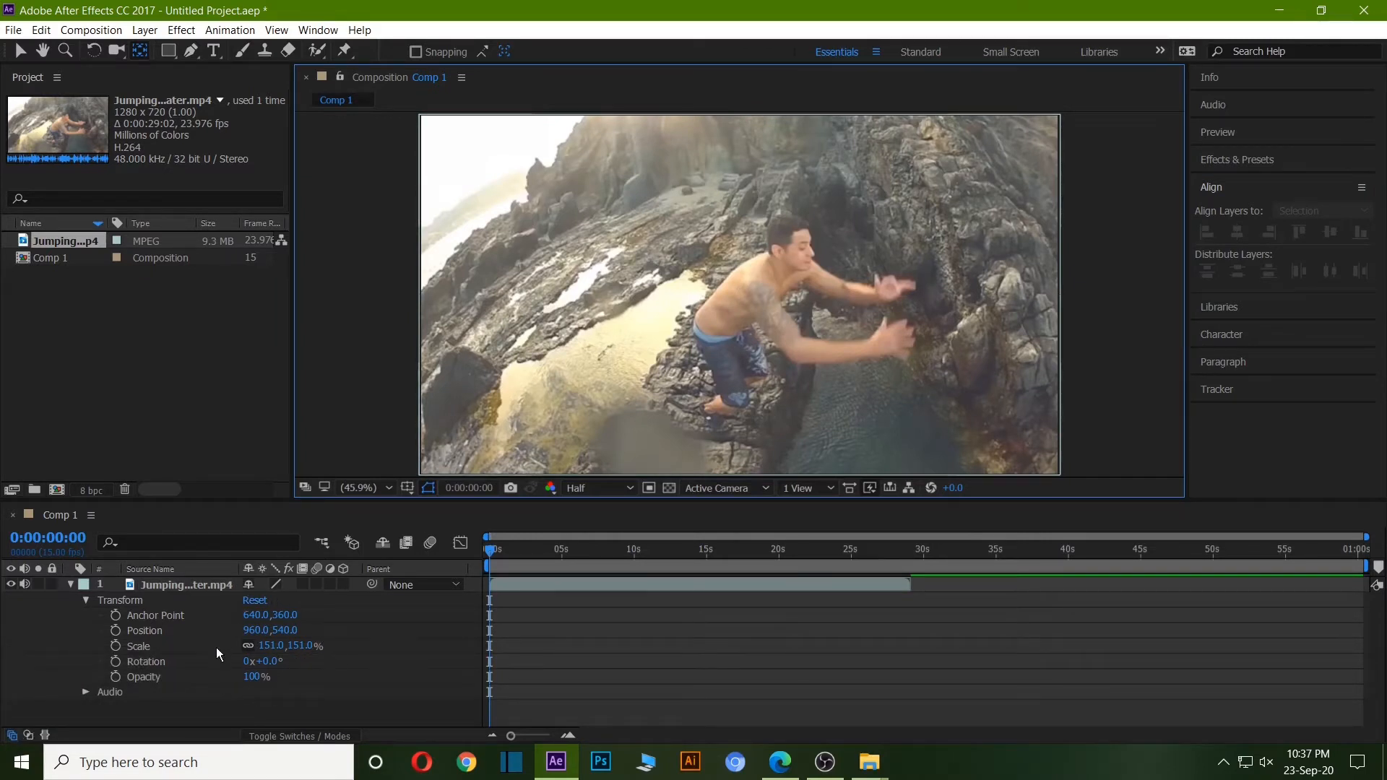
{"action": "left_click", "coordinate": [70, 584]}
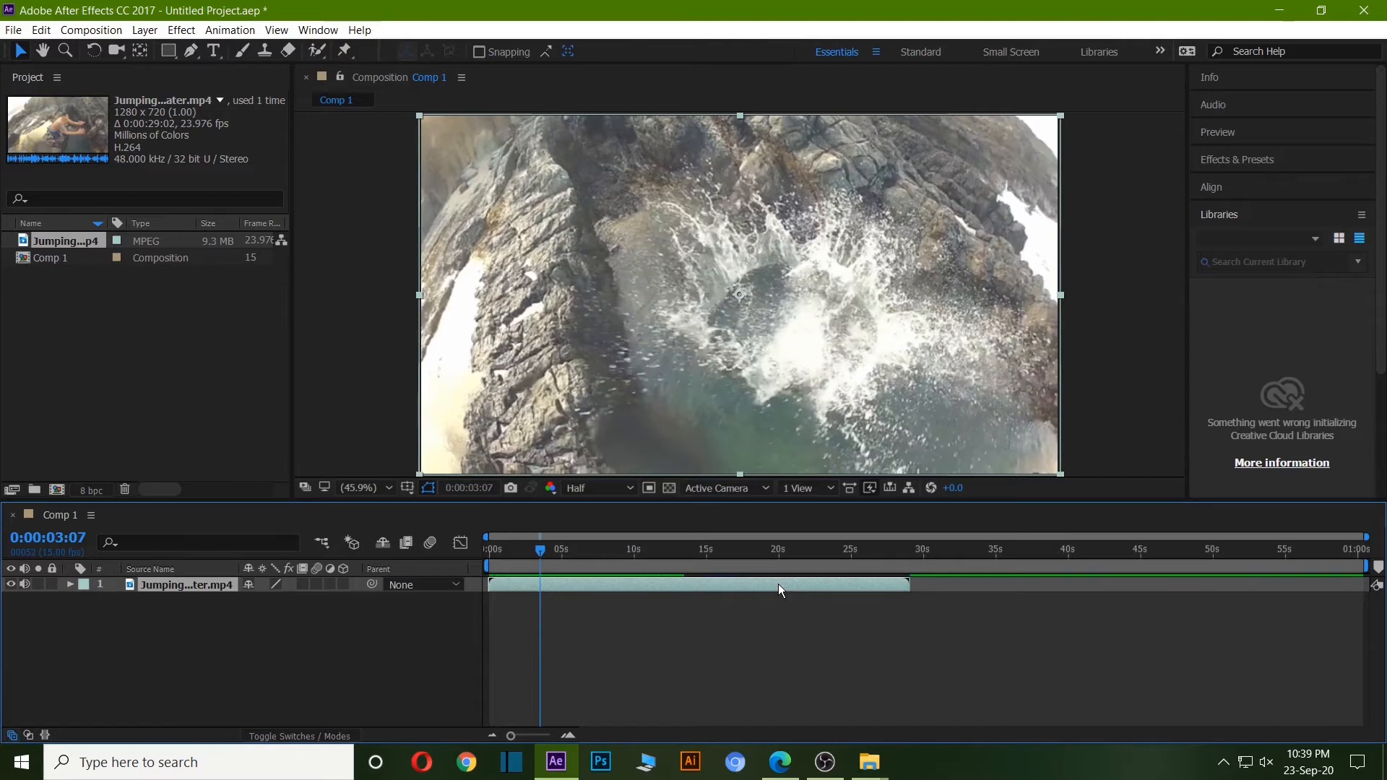
- Split the video layer at 0:00:03:07 and slide the second part along the timeline to start at about 21 seconds
{"action": "key", "text": "ctrl+shift+d"}
{"action": "left_click_drag", "start_coordinate": [778, 587], "coordinate": [855, 568]}
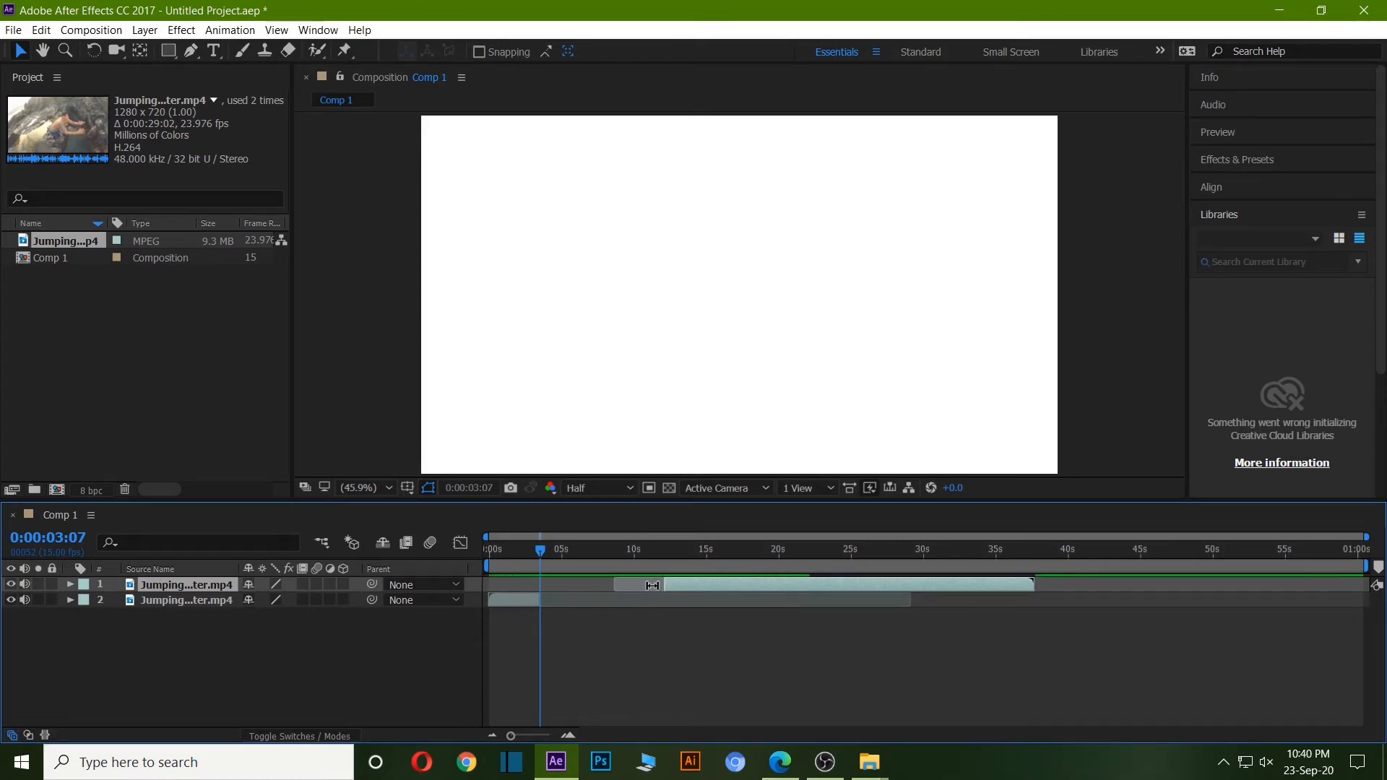
{"action": "left_click_drag", "start_coordinate": [662, 587], "coordinate": [590, 515]}
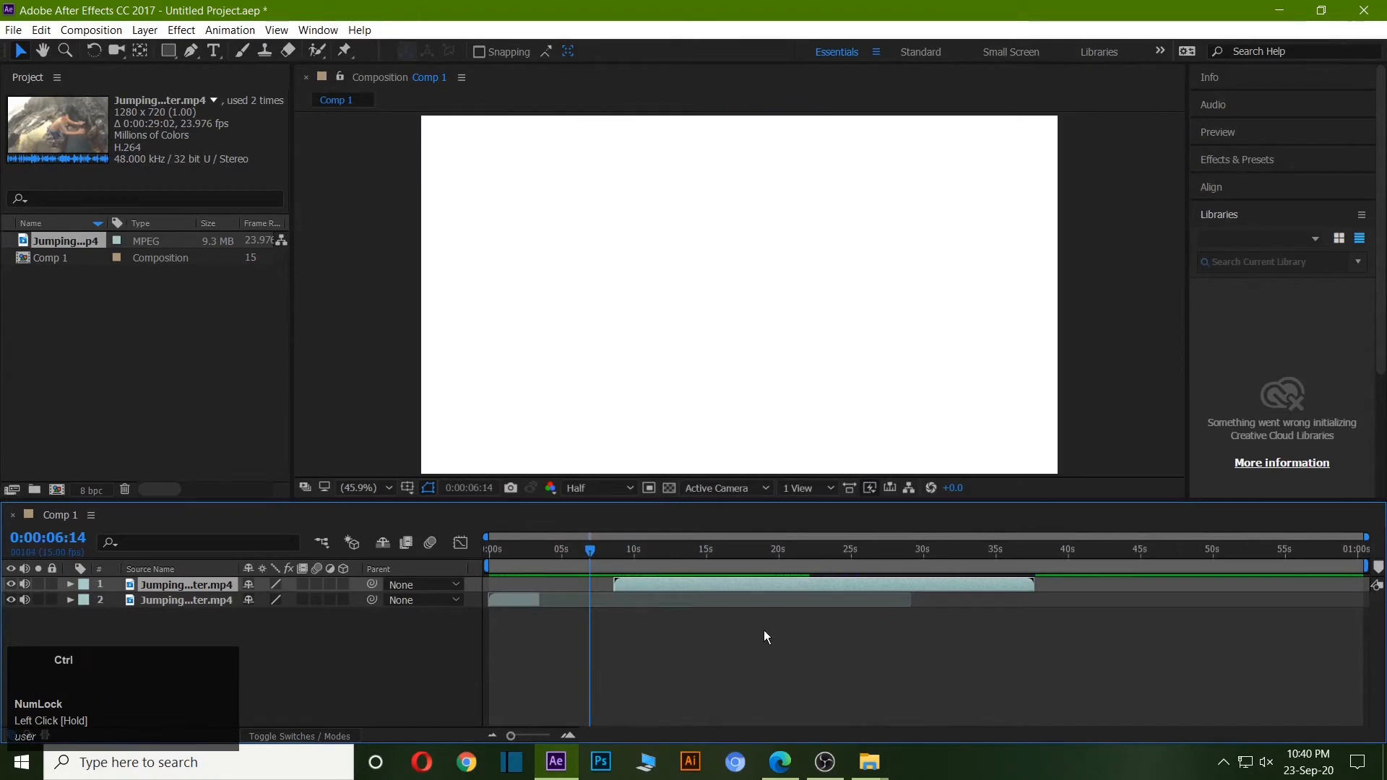
{"action": "key", "text": "ctrl+z"}
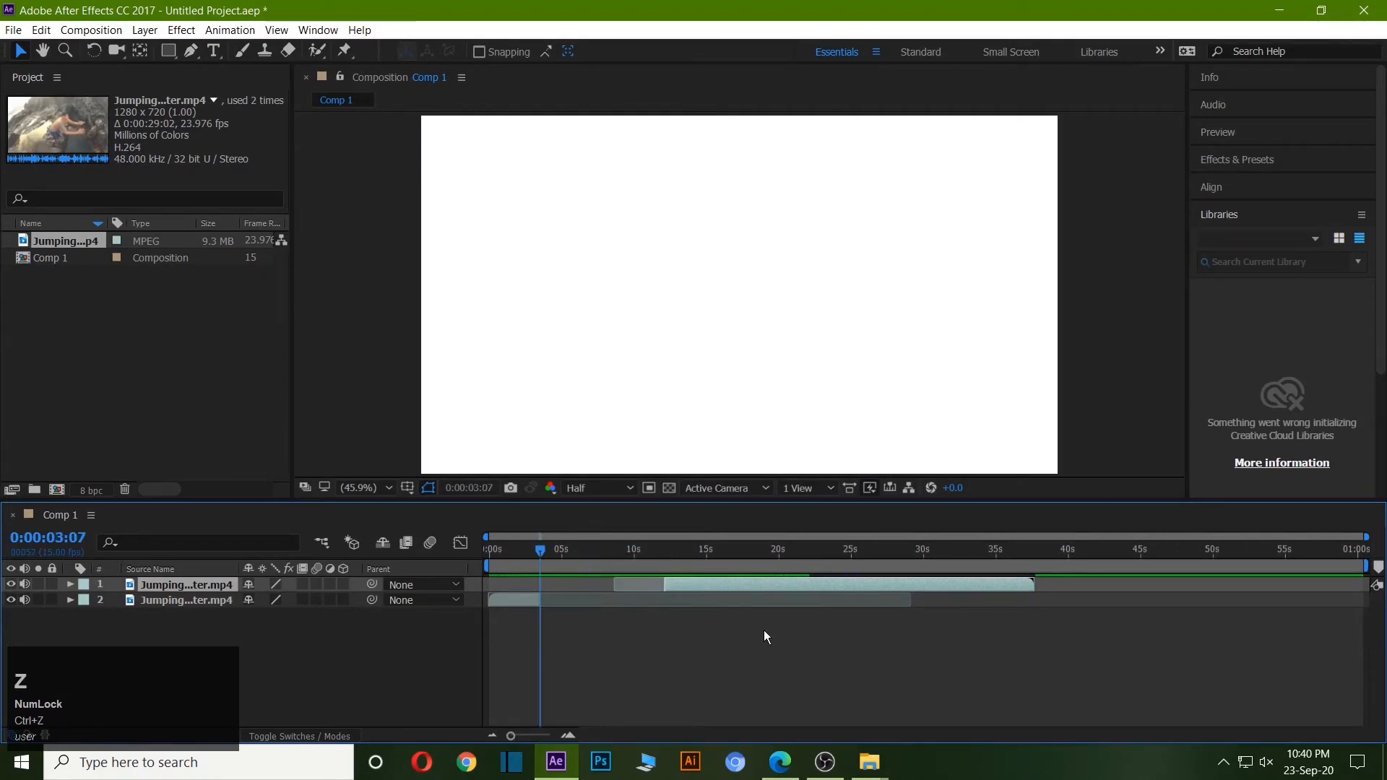
- Preview the composition from the beginning to check the gap between the two clips
{"action": "key", "text": "space"}
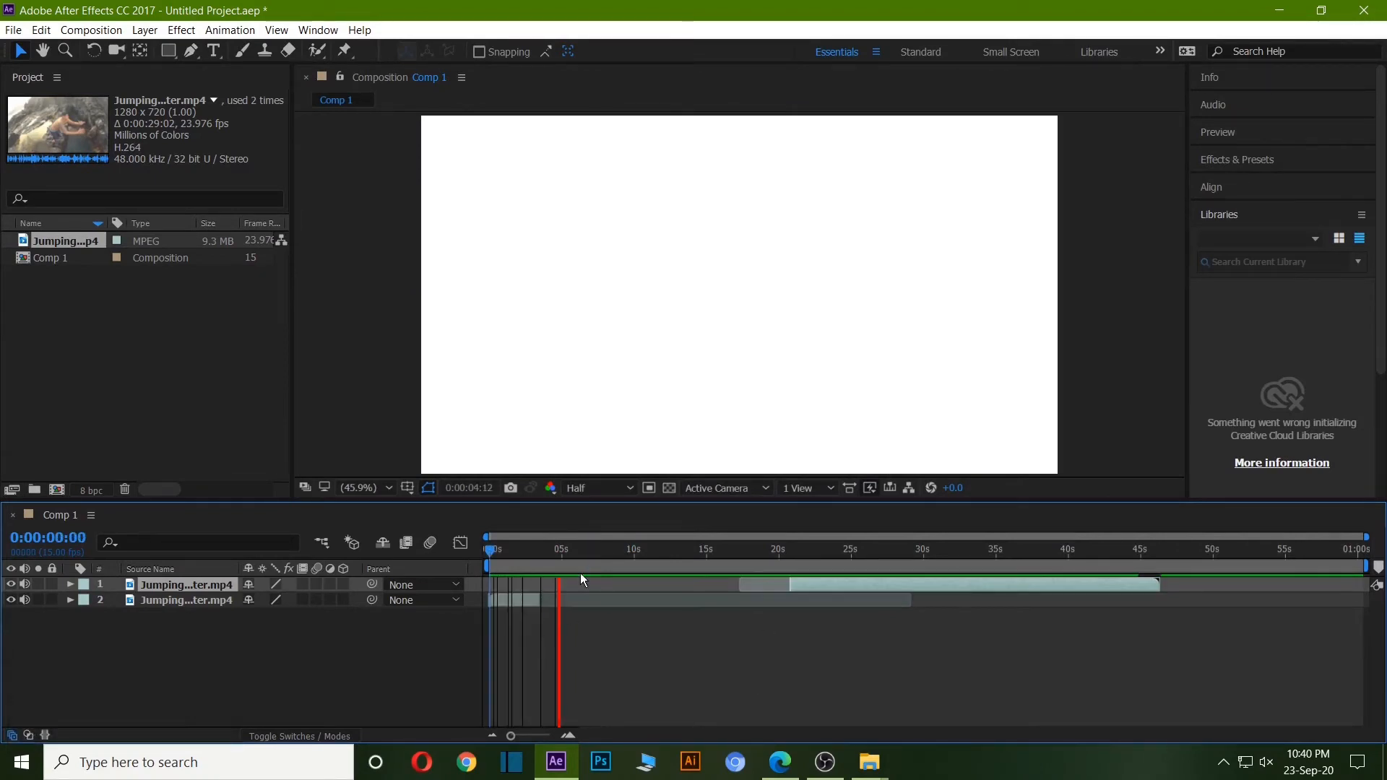
{"action": "key", "text": "space"}
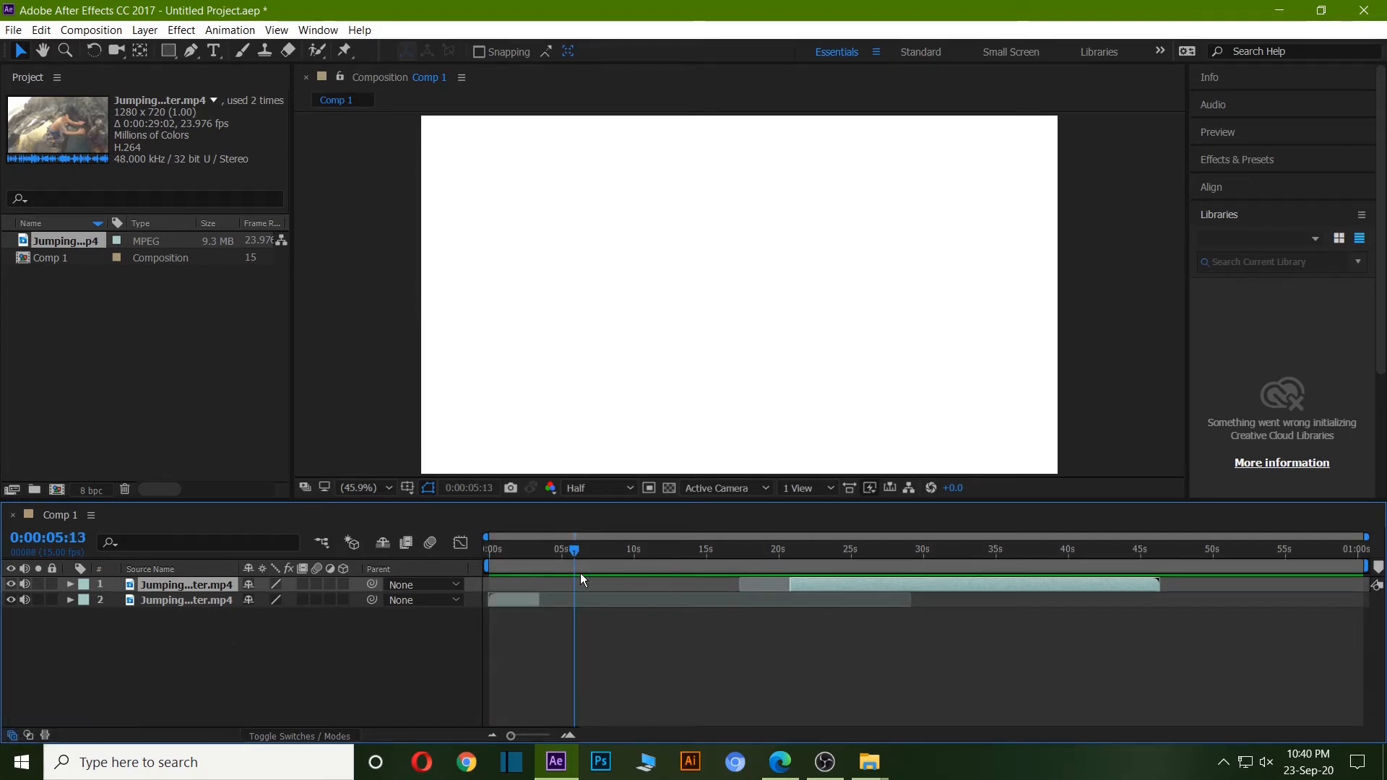
{"action": "key", "text": "Home"}
{"action": "key", "text": "space"}
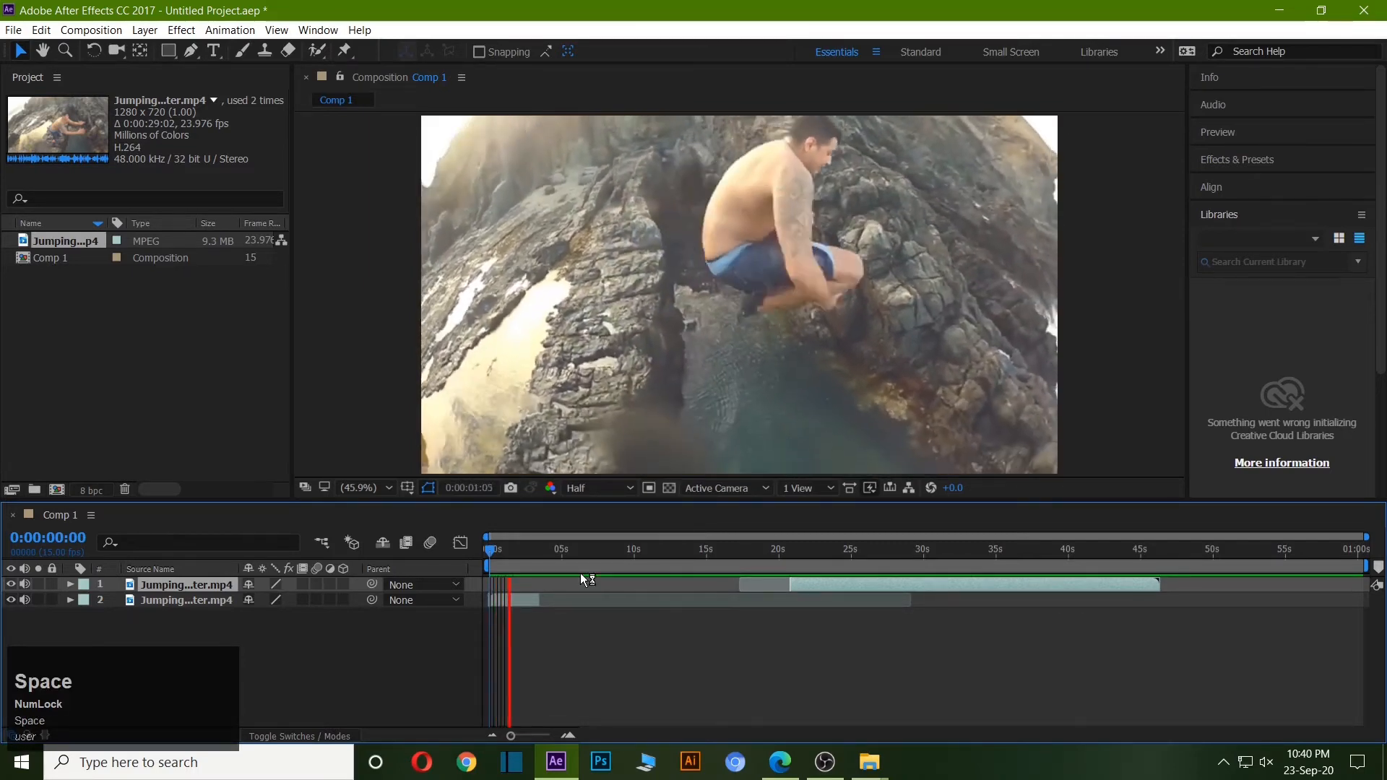
{"action": "key", "text": "space"}
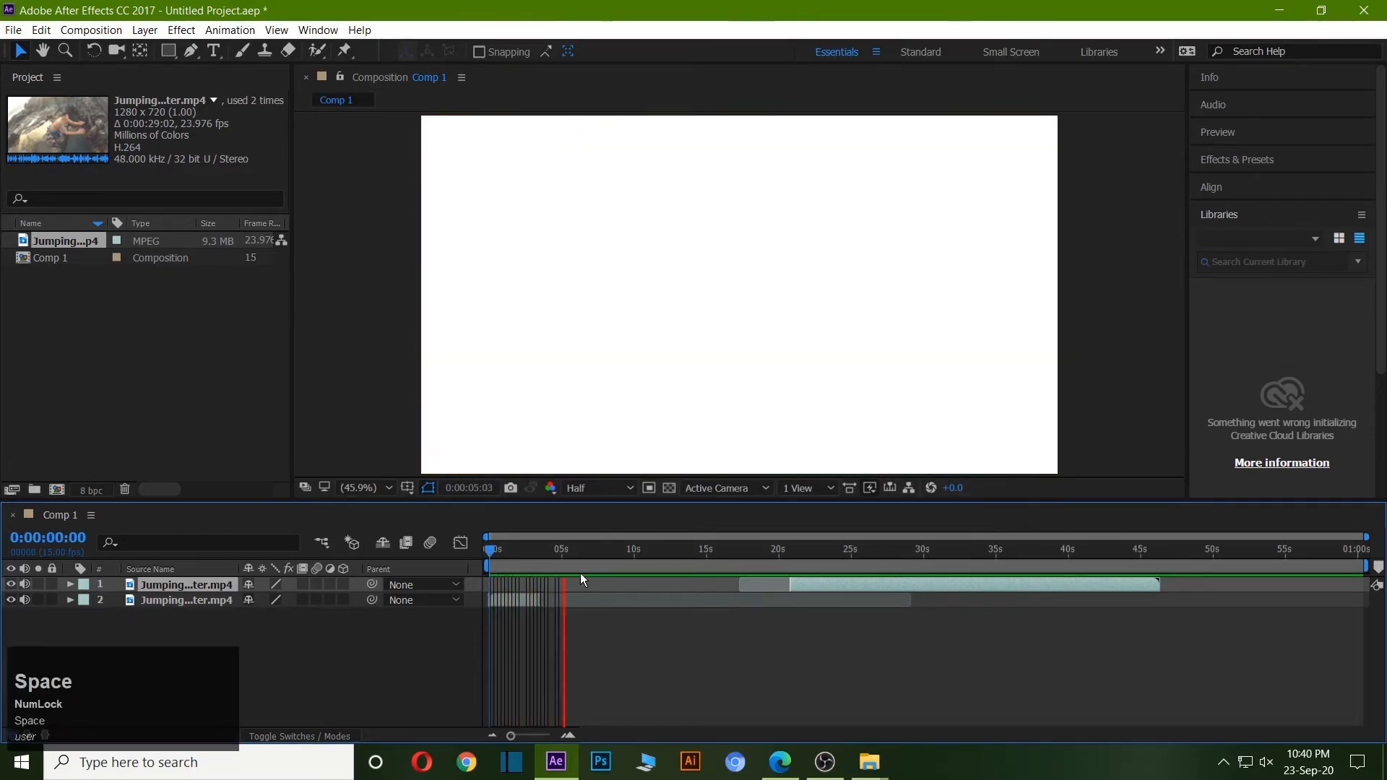
- Slow down the first clip (layer 2) with a Time Stretch factor of 500 and preview it from the start
{"action": "left_click", "coordinate": [526, 600]}
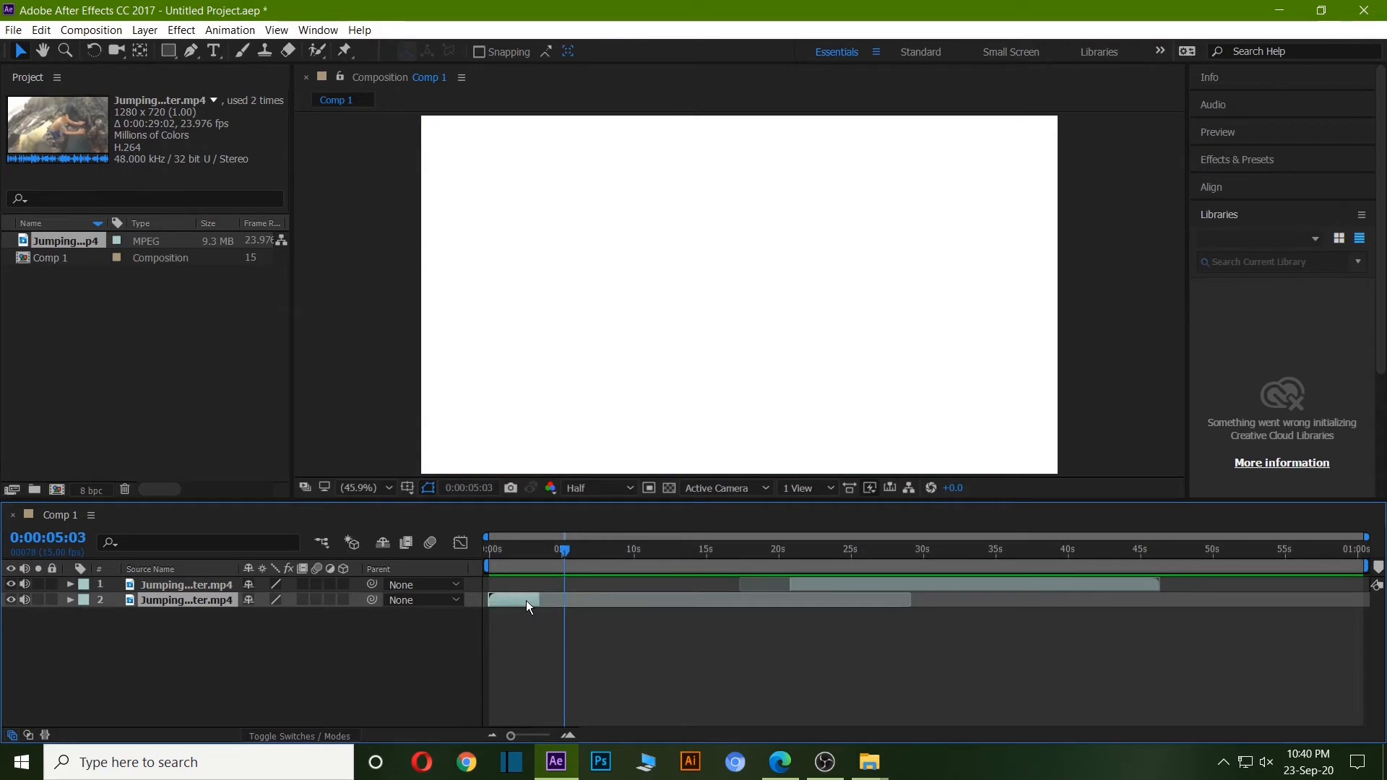
{"action": "key", "text": "Home"}
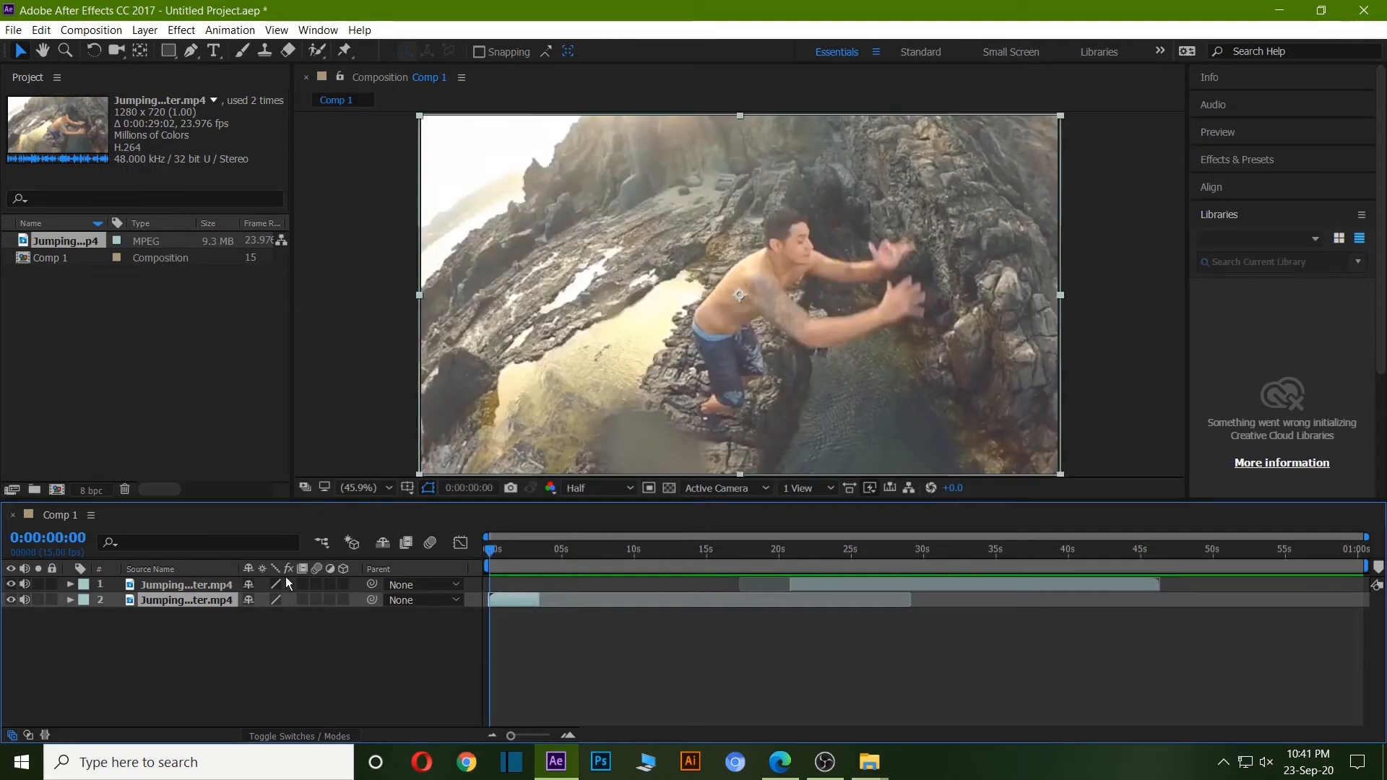
{"action": "right_click", "coordinate": [167, 600]}
{"action": "left_click", "coordinate": [298, 208]}
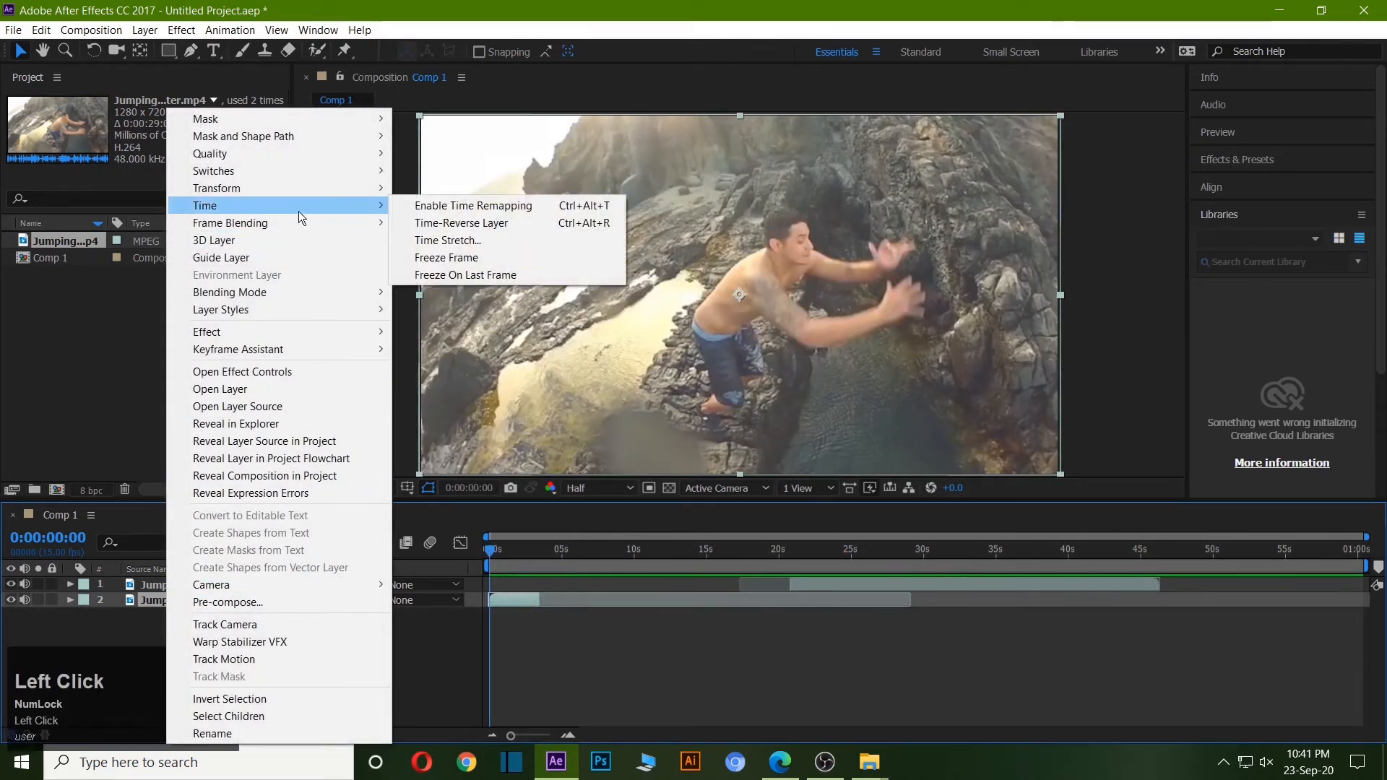
{"action": "left_click", "coordinate": [505, 239]}
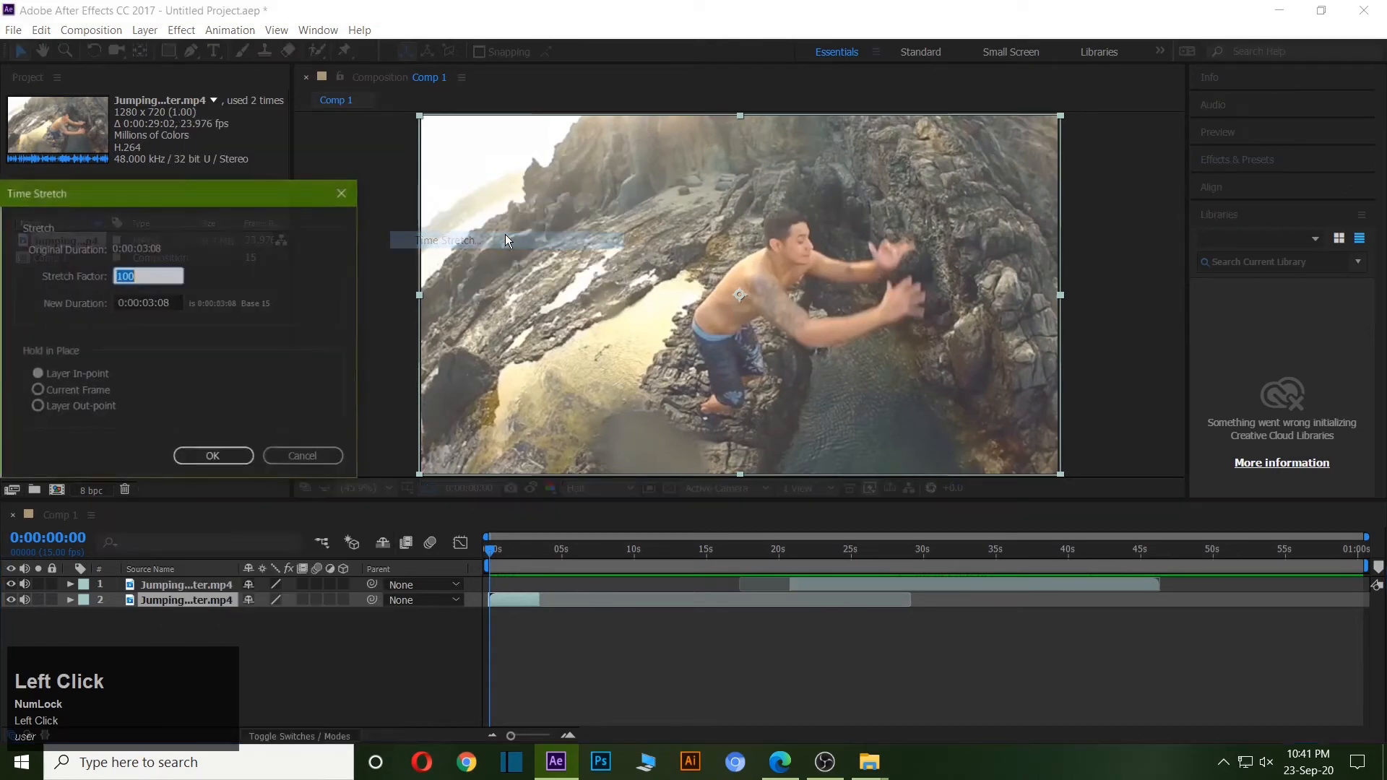
{"action": "left_click", "coordinate": [139, 274]}
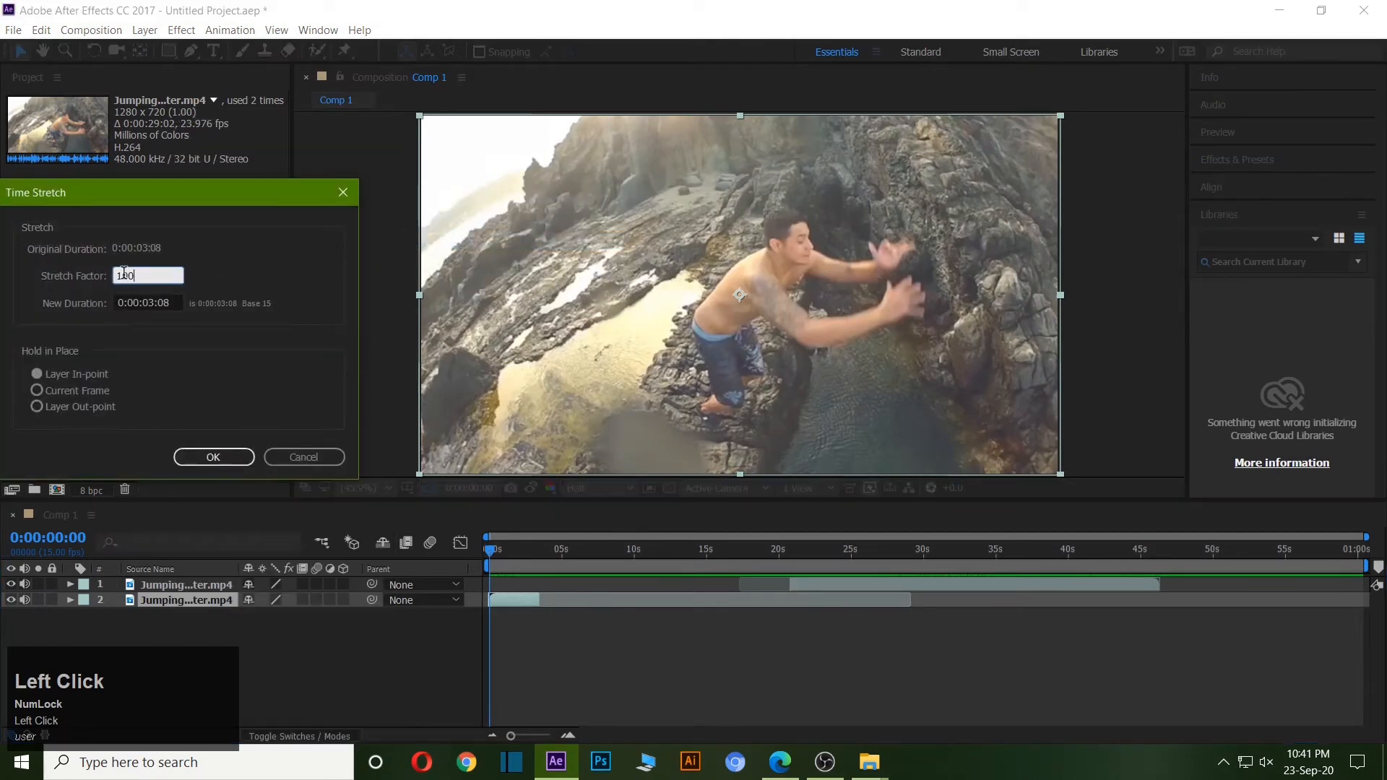
{"action": "left_click_drag", "start_coordinate": [124, 273], "coordinate": [250, 290]}
{"action": "type", "text": "5"}
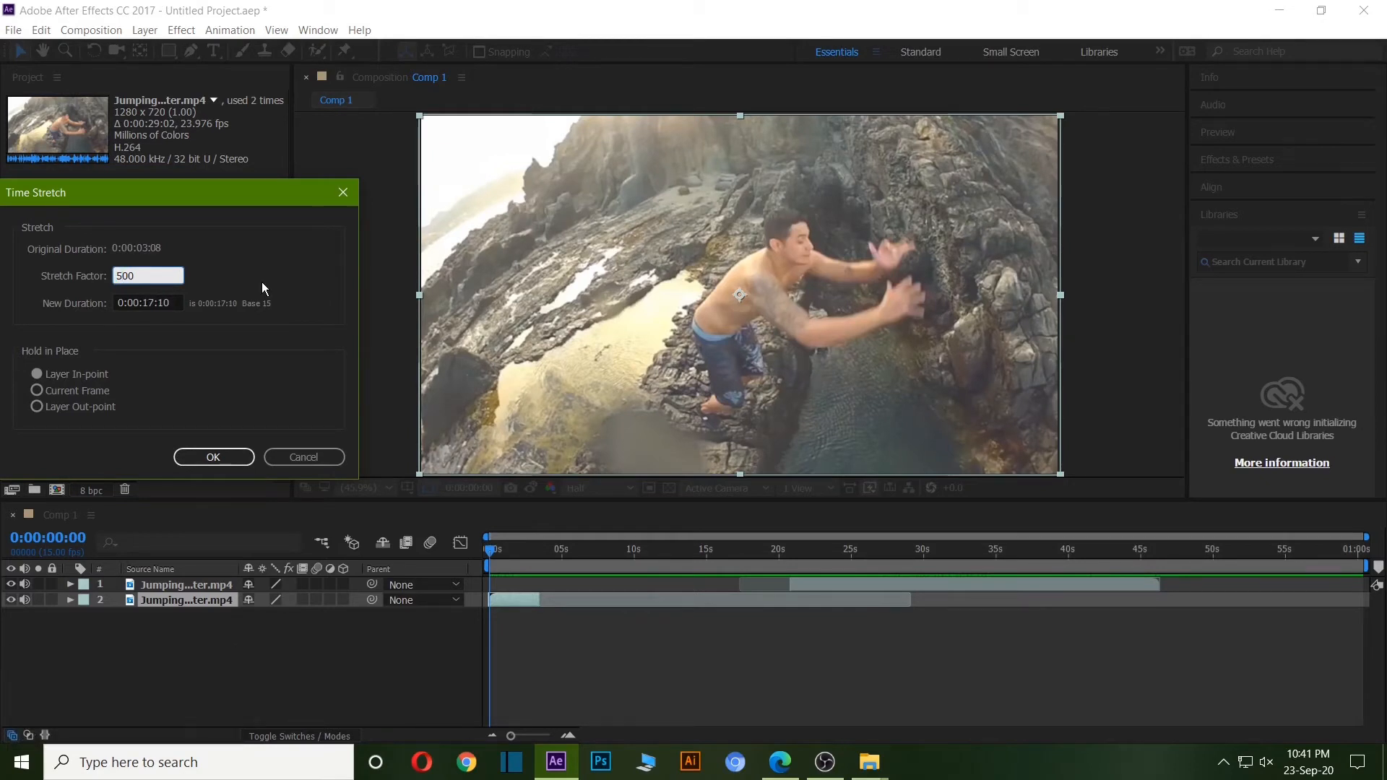
{"action": "key", "text": "Return"}
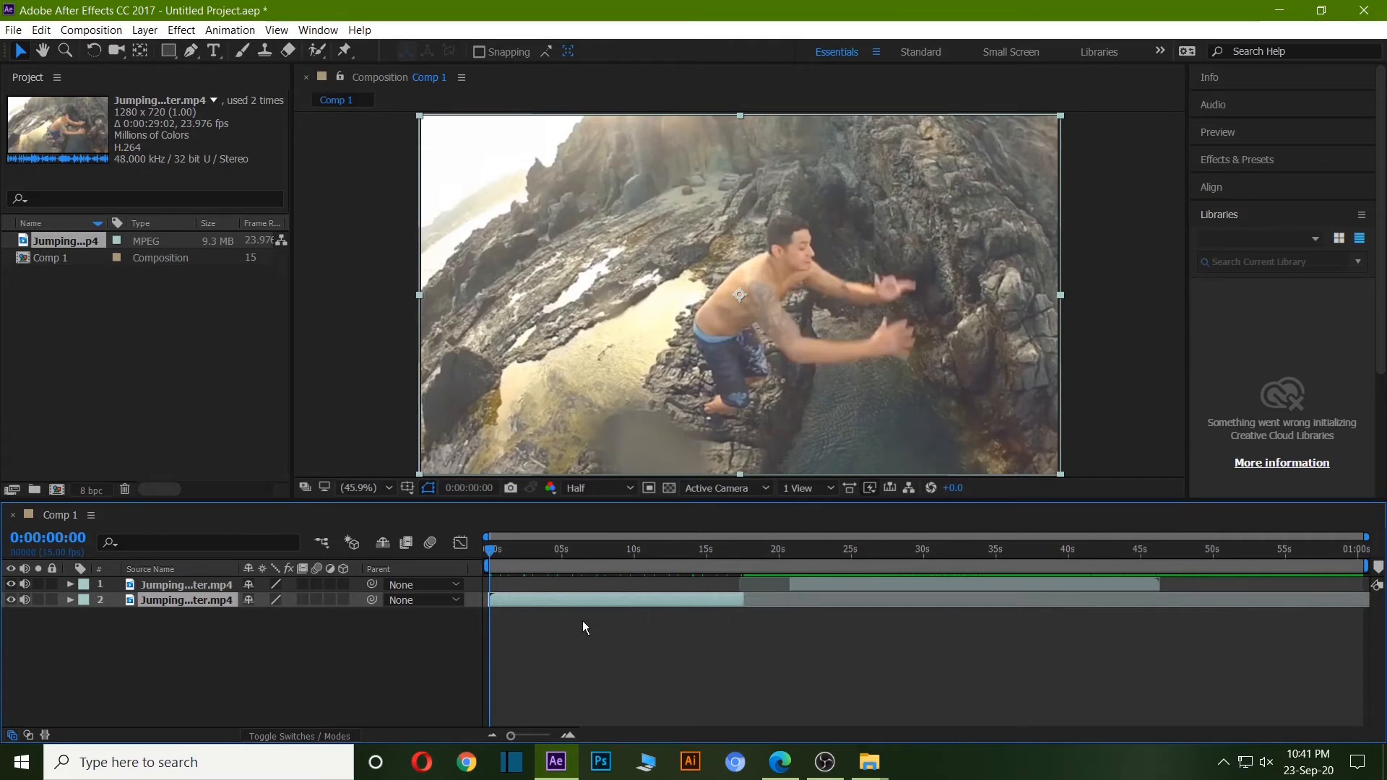
{"action": "key", "text": "space"}
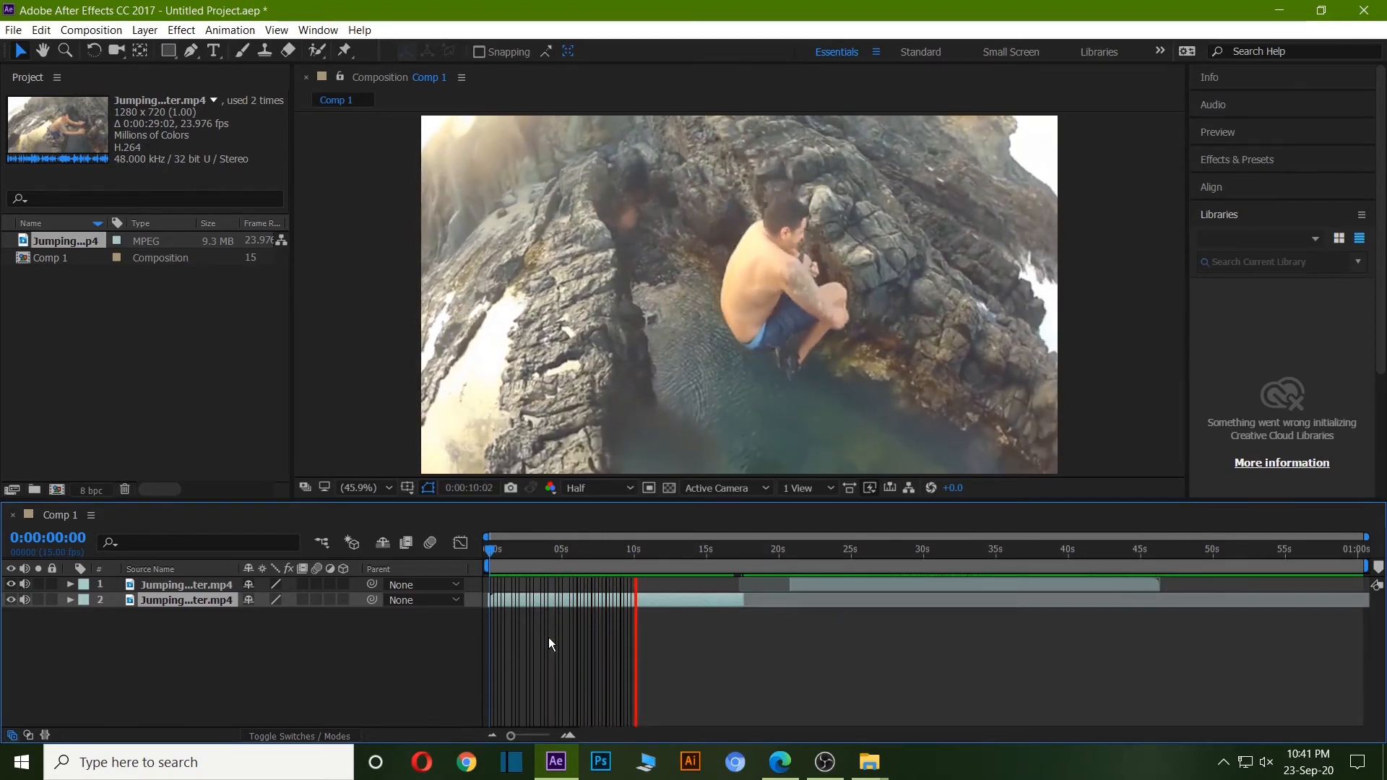
{"action": "key", "text": "space"}
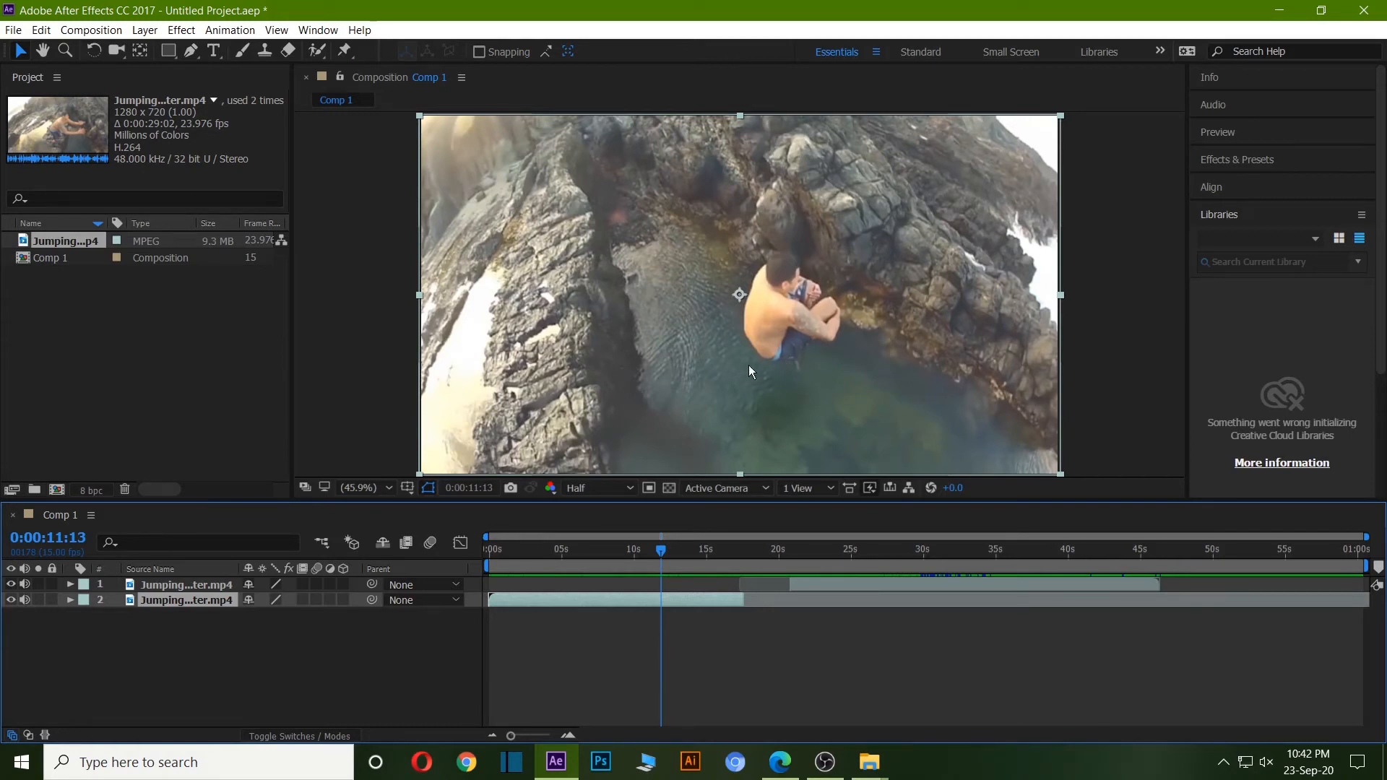
- Time-reverse the first clip and preview it from the start of the composition
{"action": "left_click", "coordinate": [585, 605]}
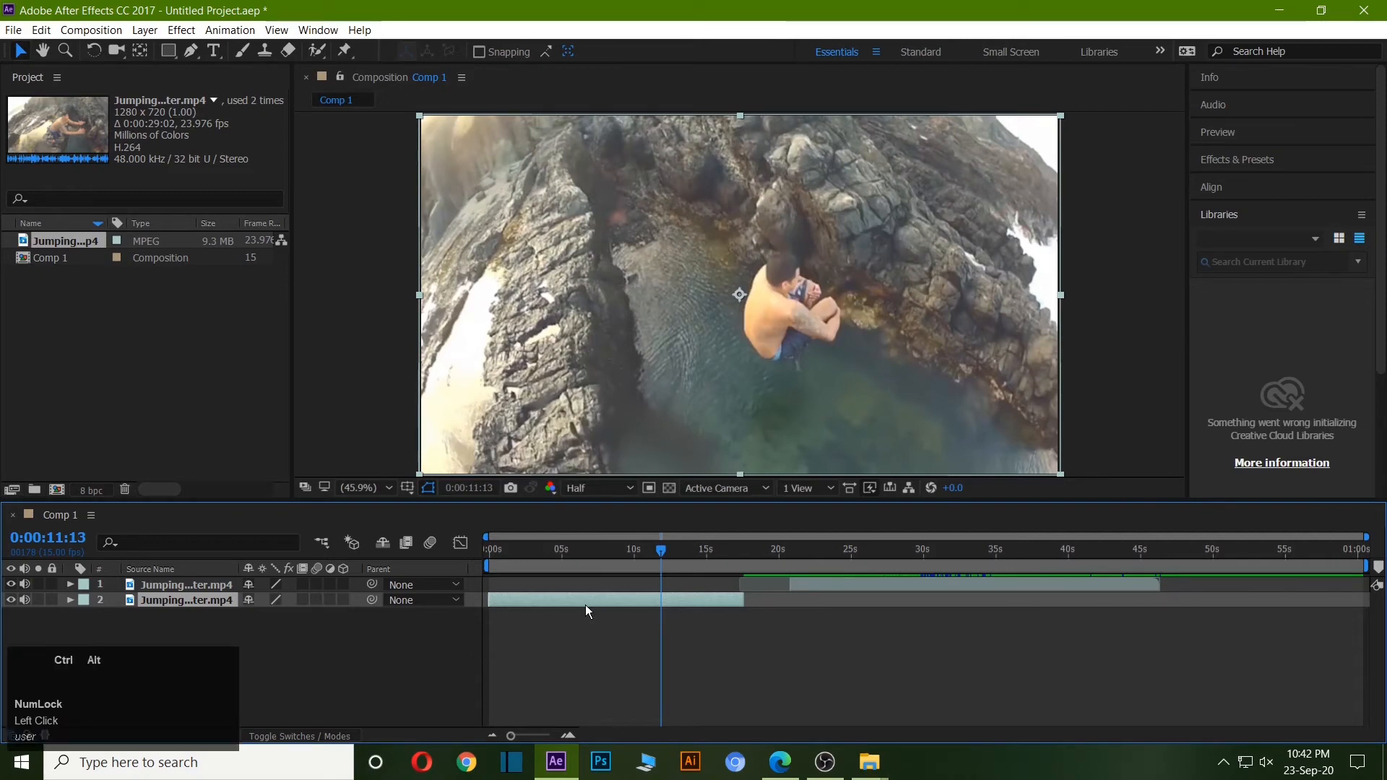
{"action": "key", "text": "ctrl+alt+r"}
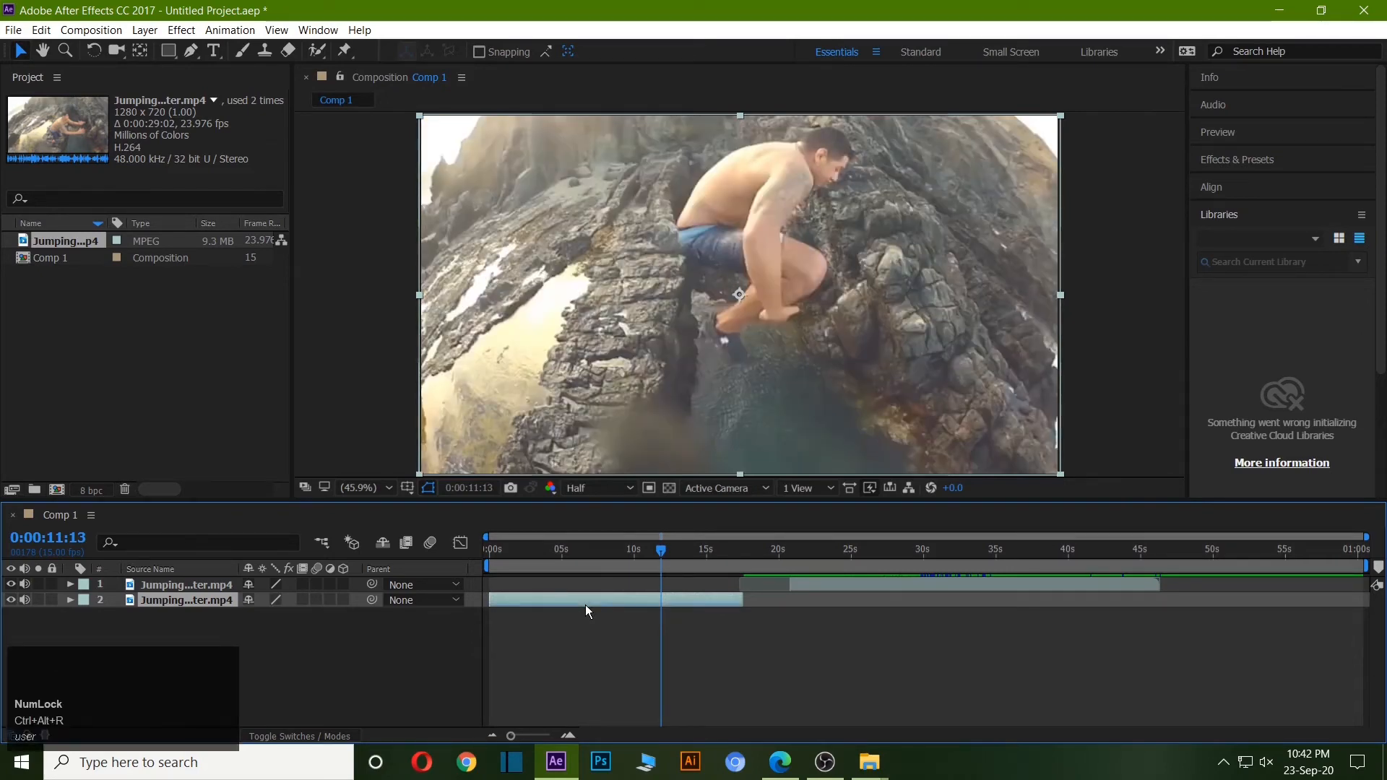
{"action": "key", "text": "Home"}
{"action": "key", "text": "space"}
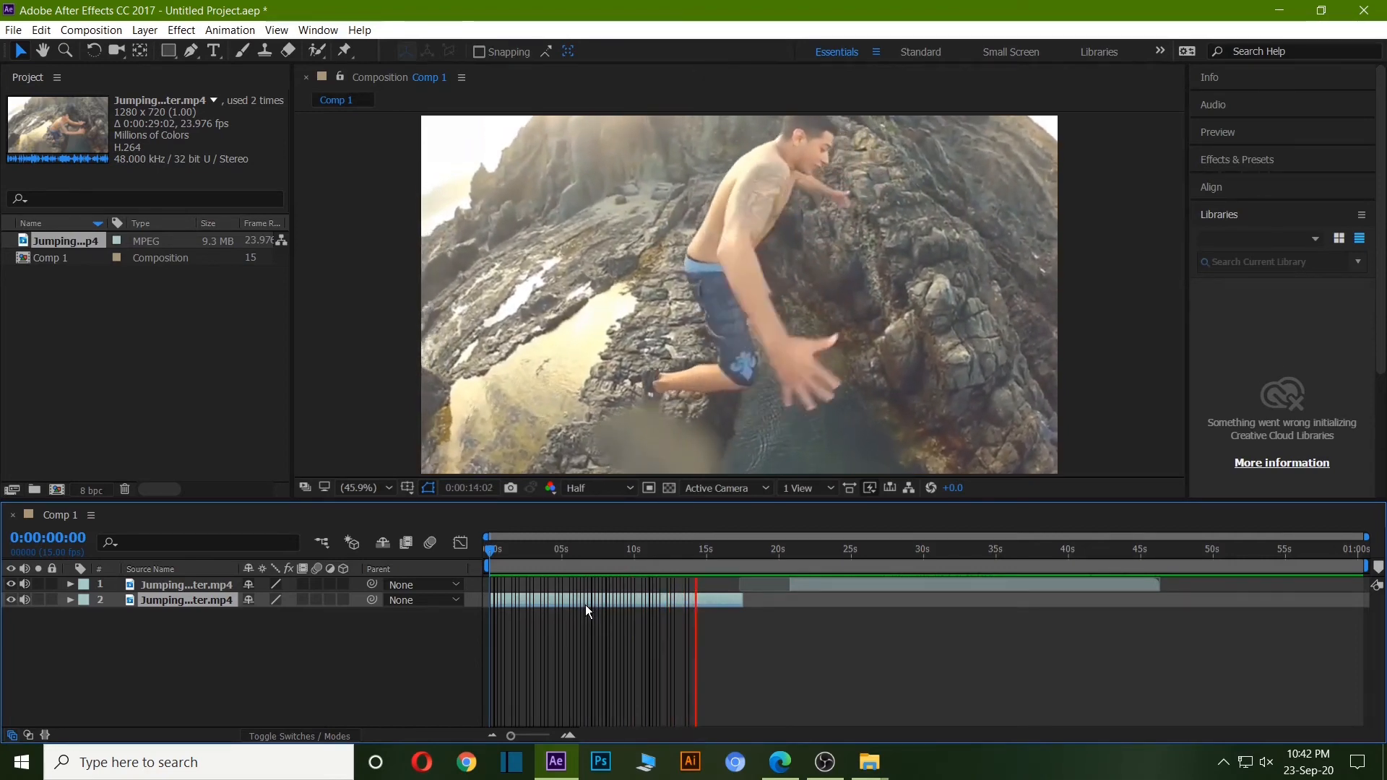
{"action": "key", "text": "space"}
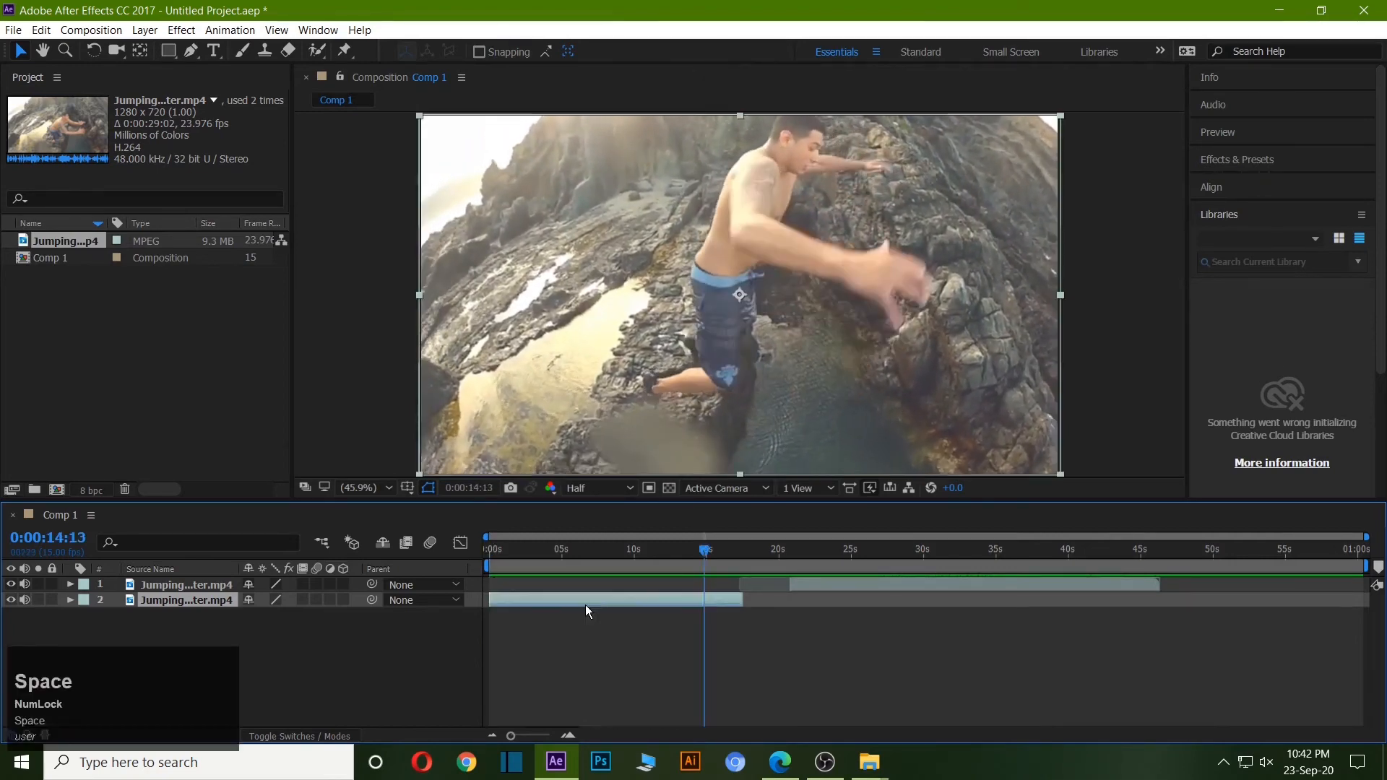
- Speed up the second clip (layer 1) with a Time Stretch factor of 20 and preview it from 0:00:21:00
{"action": "left_click", "coordinate": [847, 584]}
{"action": "left_click_drag", "start_coordinate": [699, 552], "coordinate": [795, 532]}
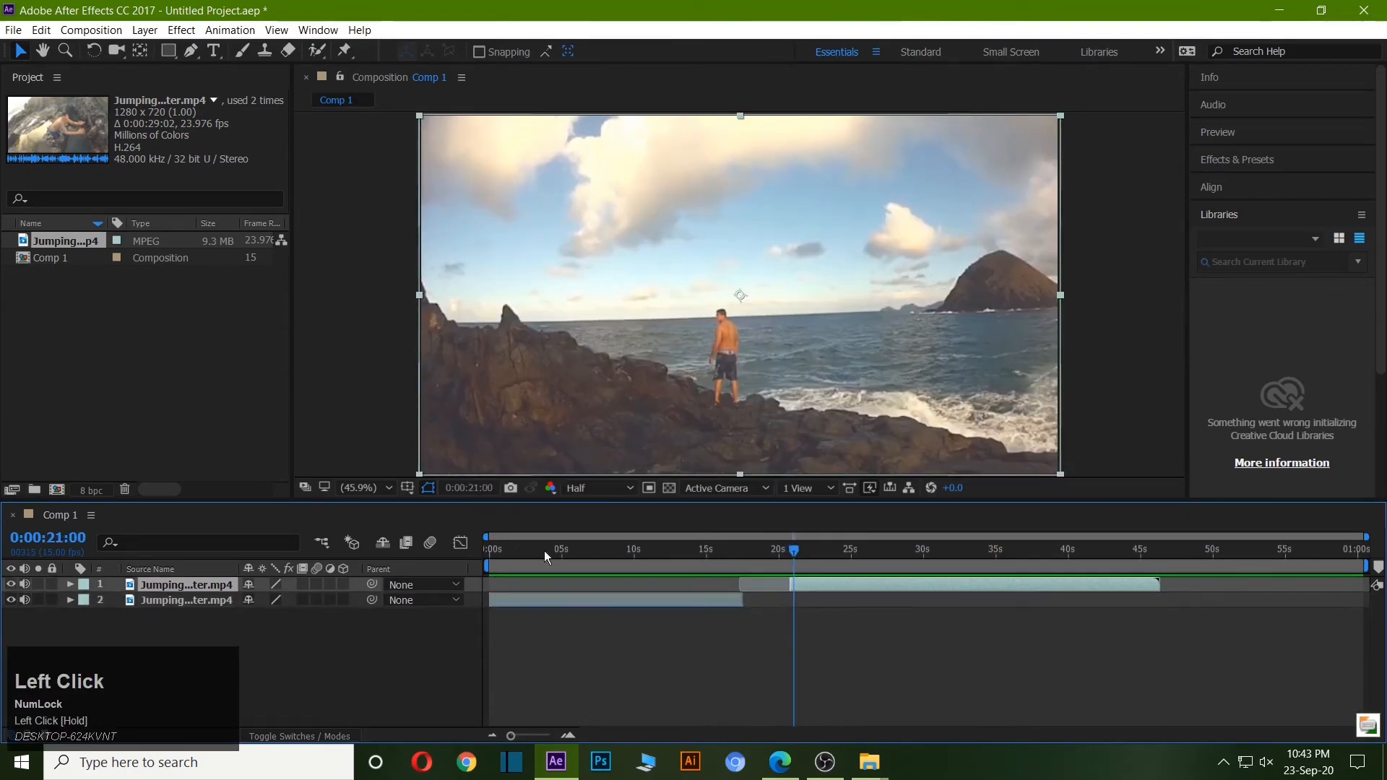
{"action": "right_click", "coordinate": [182, 589]}
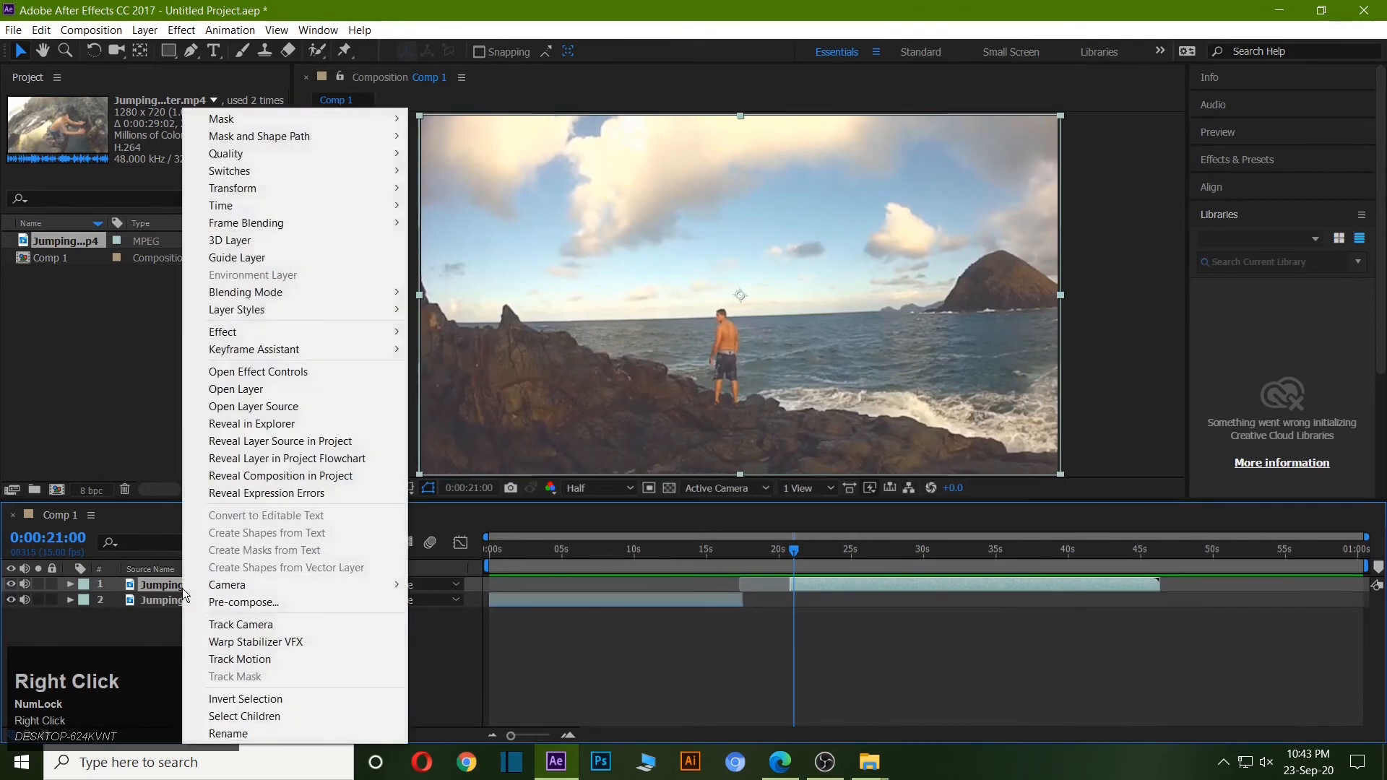
{"action": "left_click", "coordinate": [289, 208]}
{"action": "left_click", "coordinate": [476, 237]}
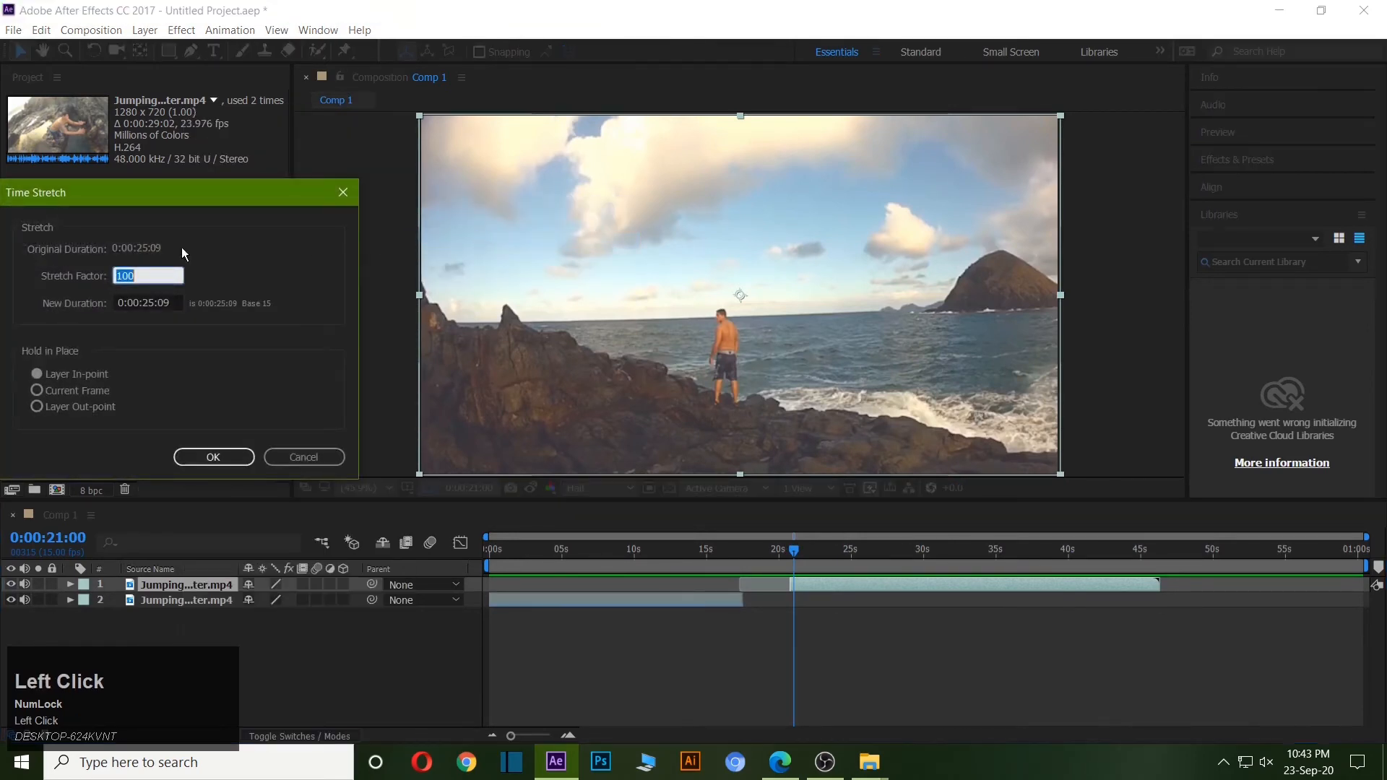
{"action": "left_click_drag", "start_coordinate": [148, 271], "coordinate": [73, 273]}
{"action": "type", "text": "20"}
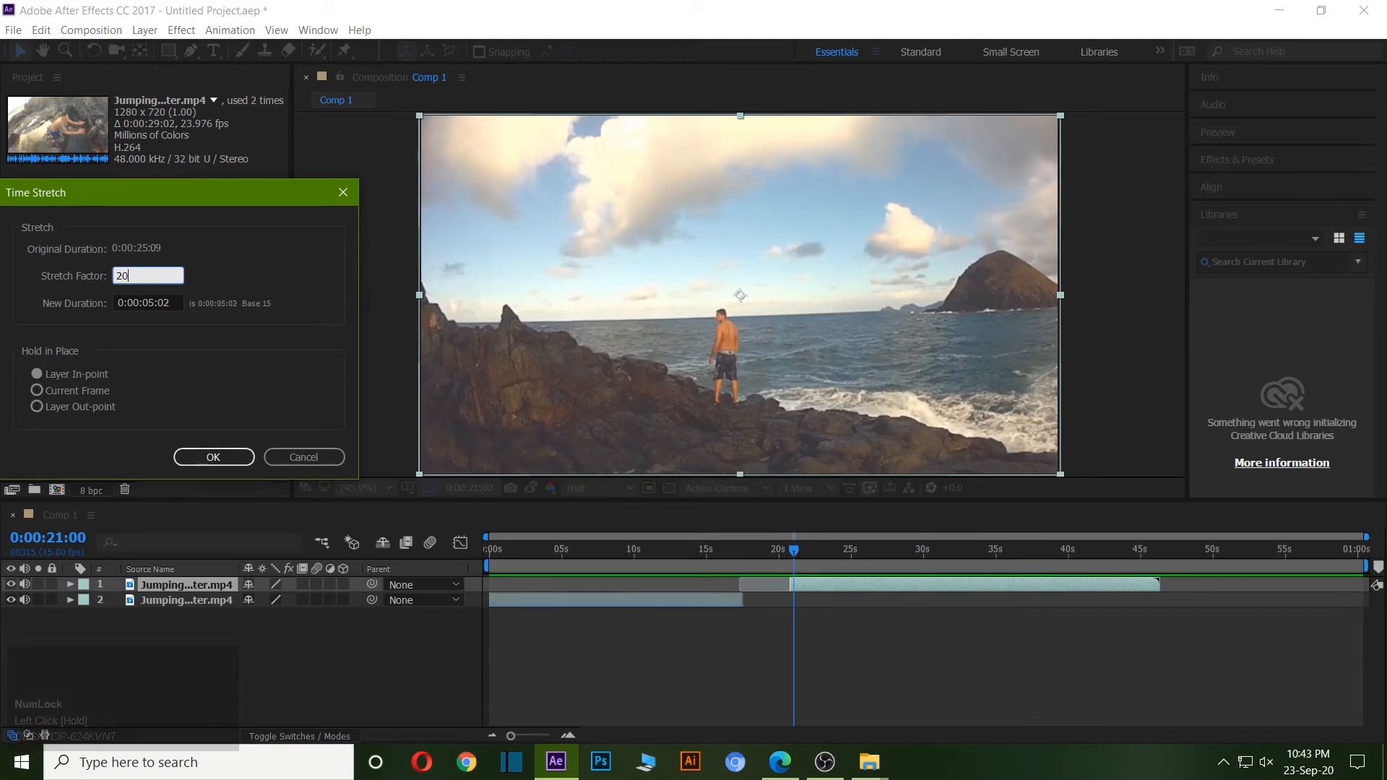
{"action": "key", "text": "Return"}
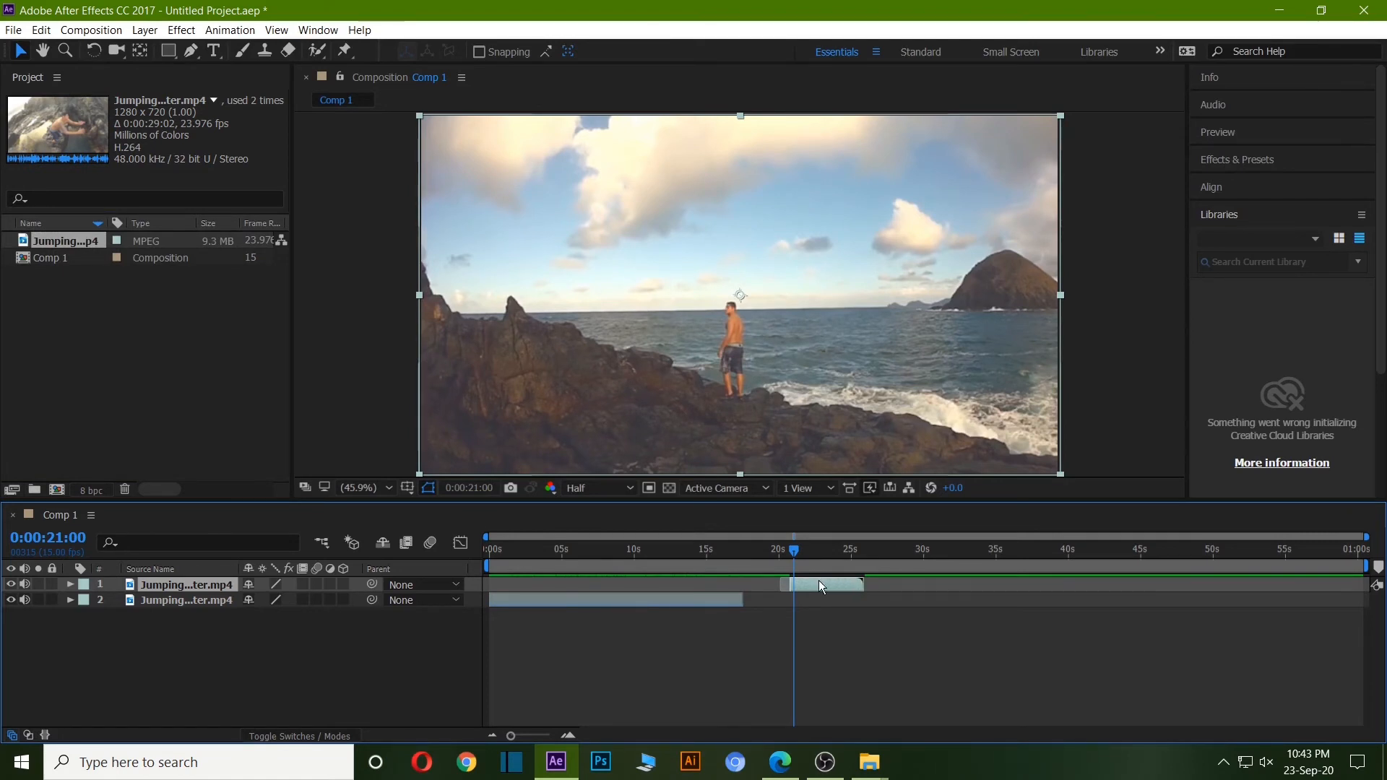
{"action": "key", "text": "space"}
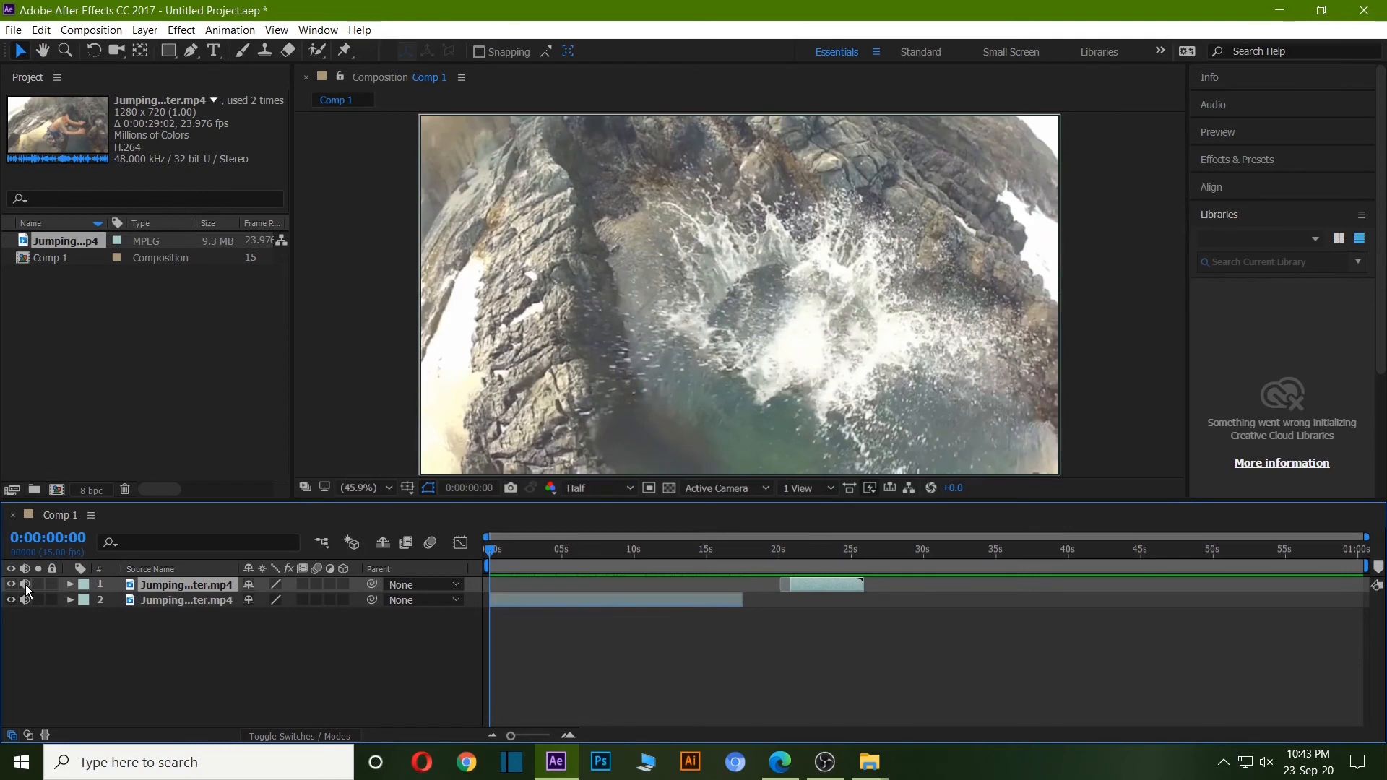
- Switch the second clip's audio off and back on, and hide the clip's video
{"action": "left_click", "coordinate": [26, 587]}
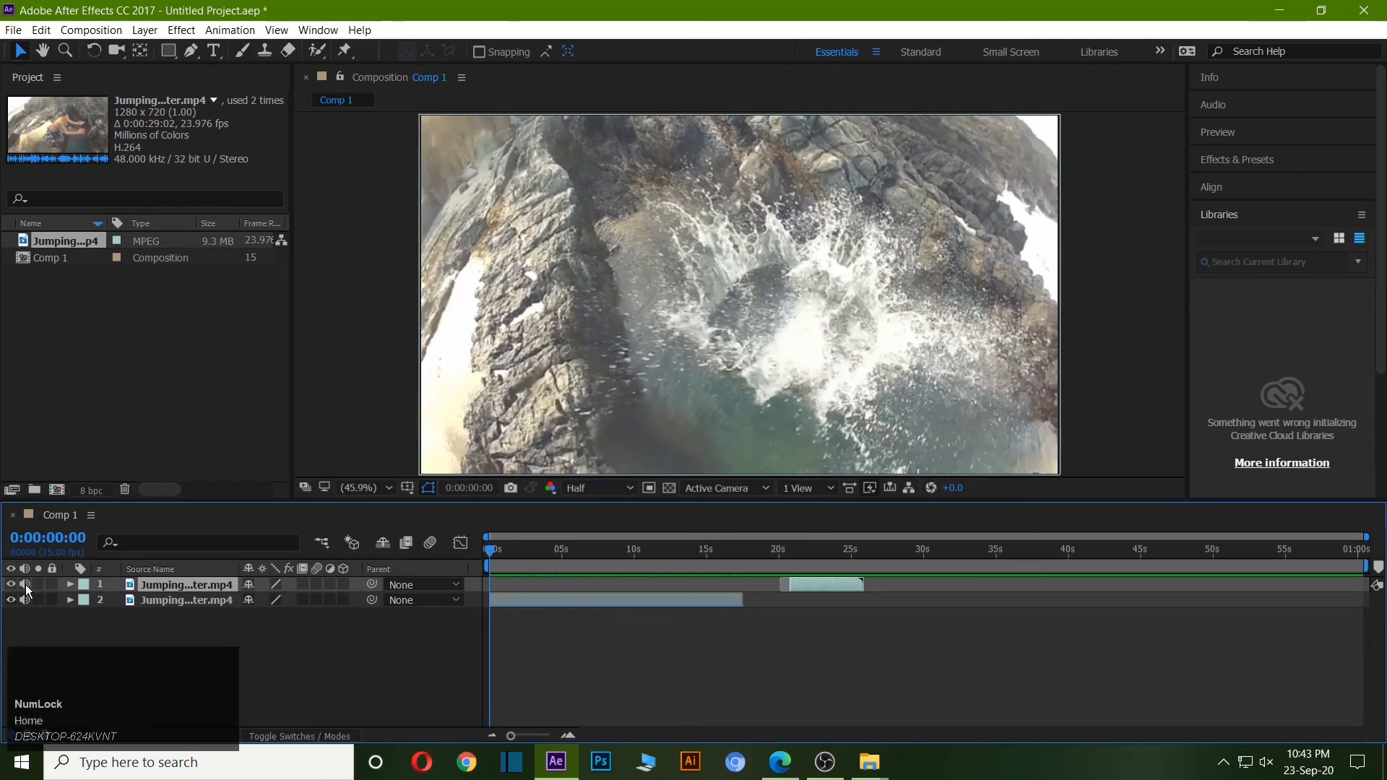
{"action": "left_click", "coordinate": [25, 585]}
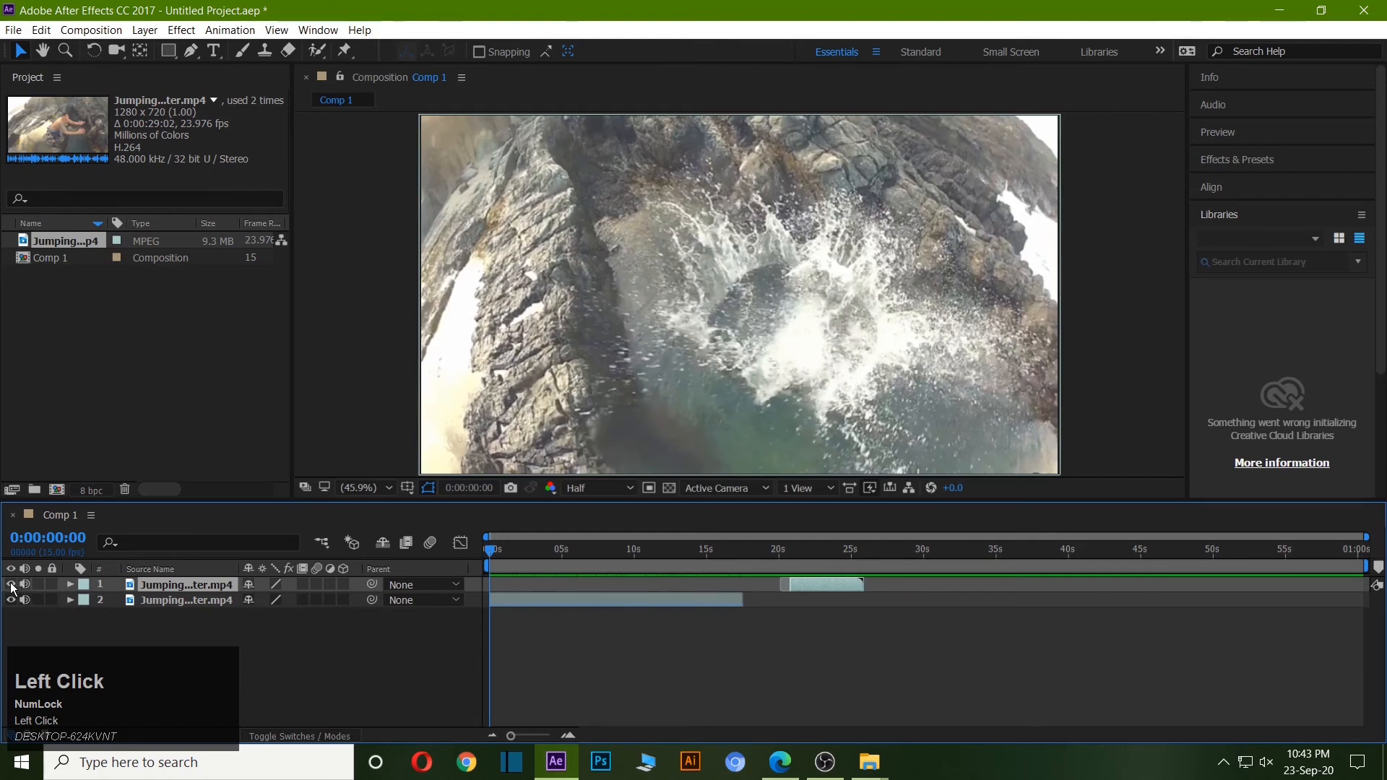
{"action": "left_click", "coordinate": [11, 585]}
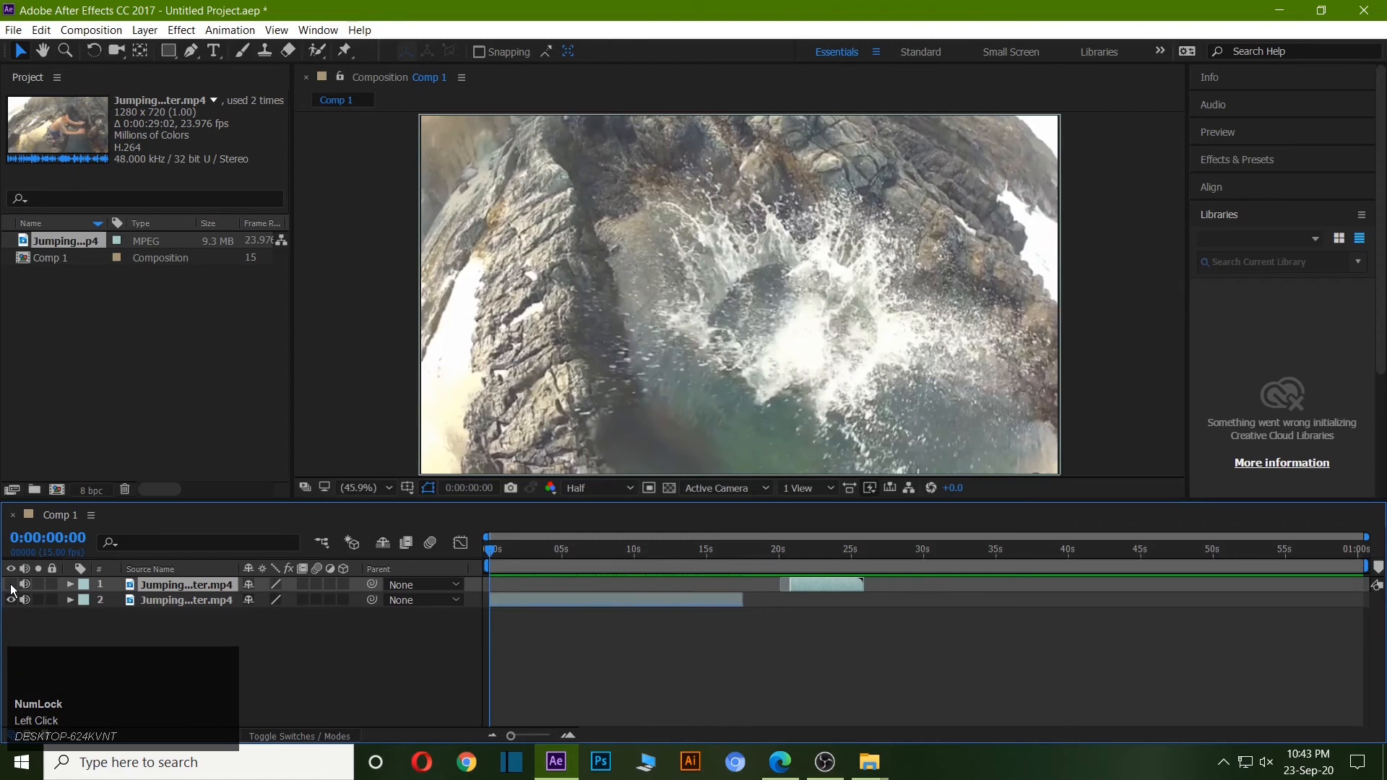
- With the playhead at 0:00:23:04, hide the second clip's video and show it again
{"action": "left_click", "coordinate": [826, 543]}
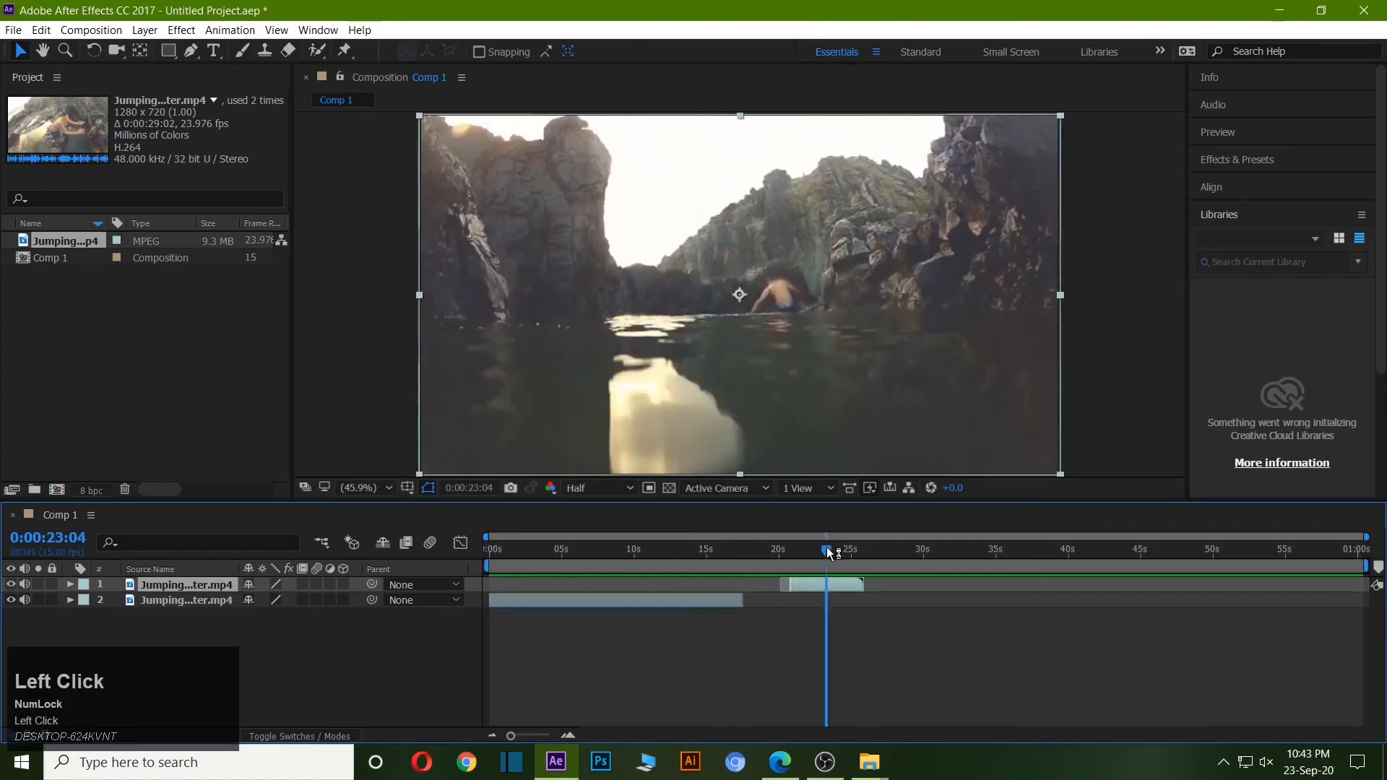
{"action": "left_click", "coordinate": [11, 585]}
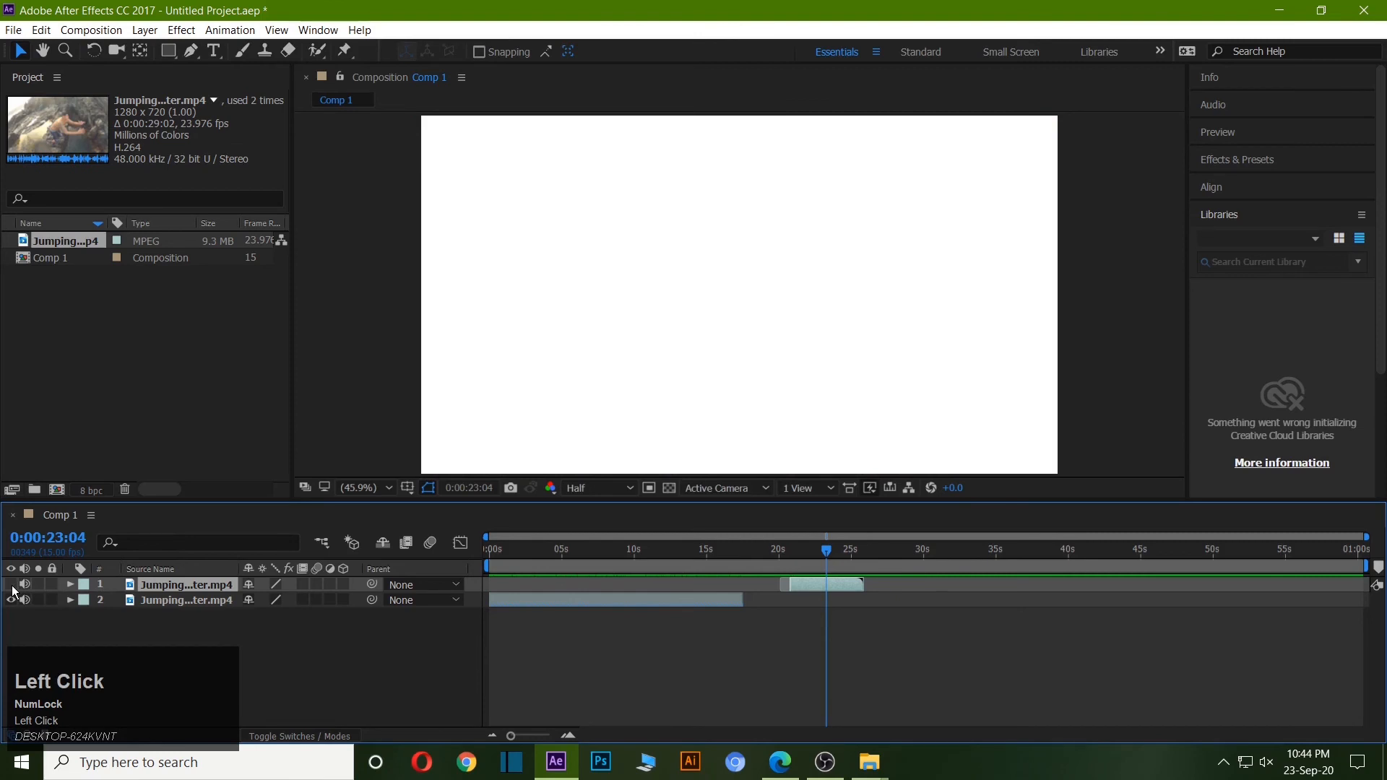
{"action": "left_click", "coordinate": [11, 586]}
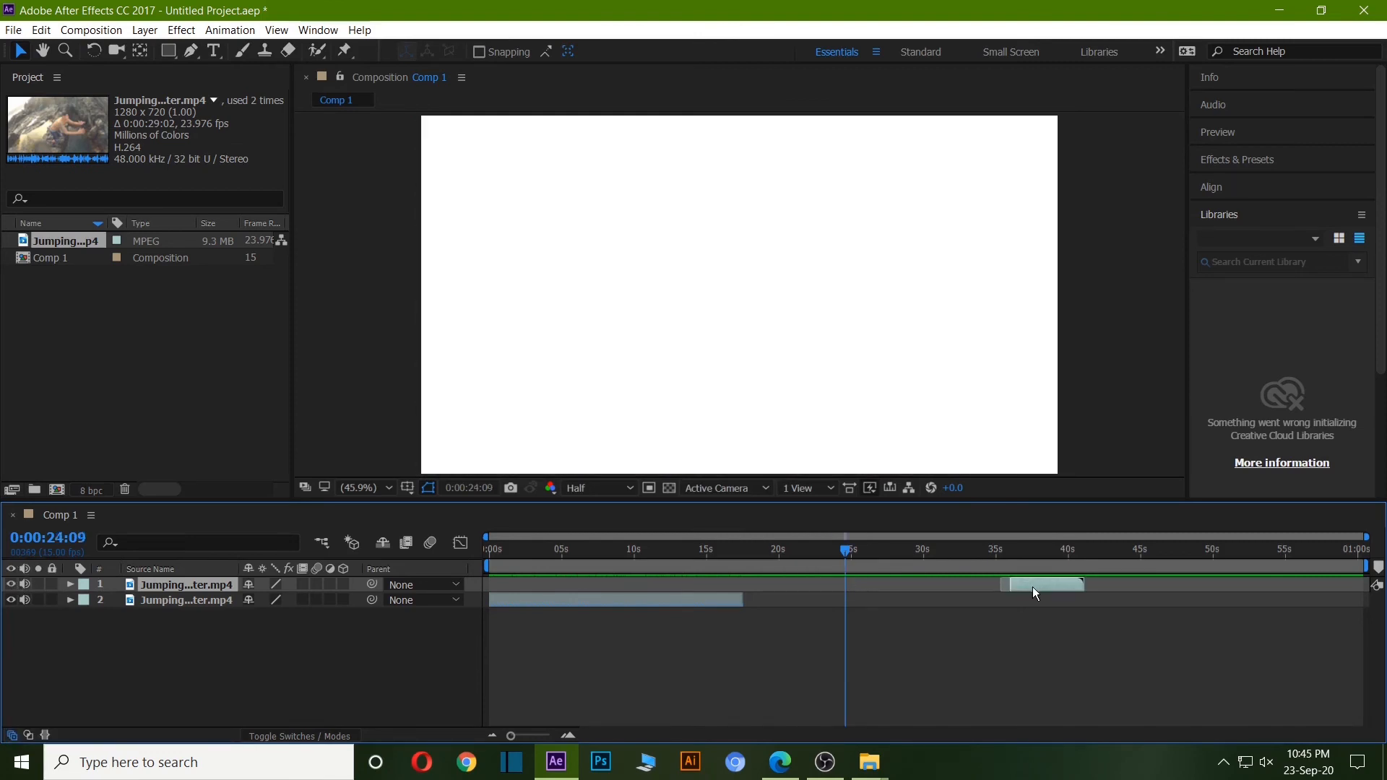
- Move the second clip away from the playhead and align its start to 0:00:24:09, then repeat with its end
{"action": "mouse_move", "coordinate": [1033, 587]}
{"action": "left_mouse_down"}
{"action": "mouse_move", "coordinate": [1099, 574]}
{"action": "mouse_move", "coordinate": [1056, 581]}
{"action": "left_mouse_up"}
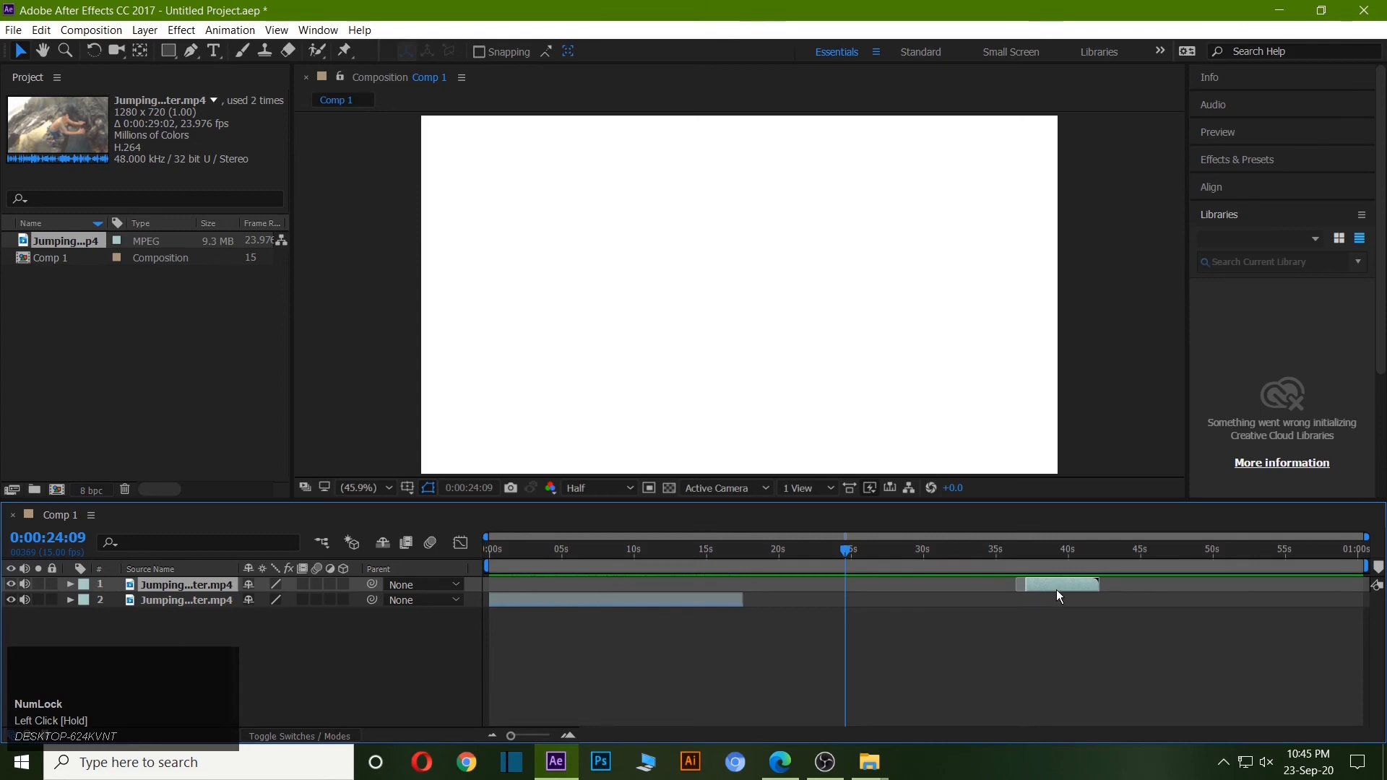
{"action": "key", "text": "bracketleft"}
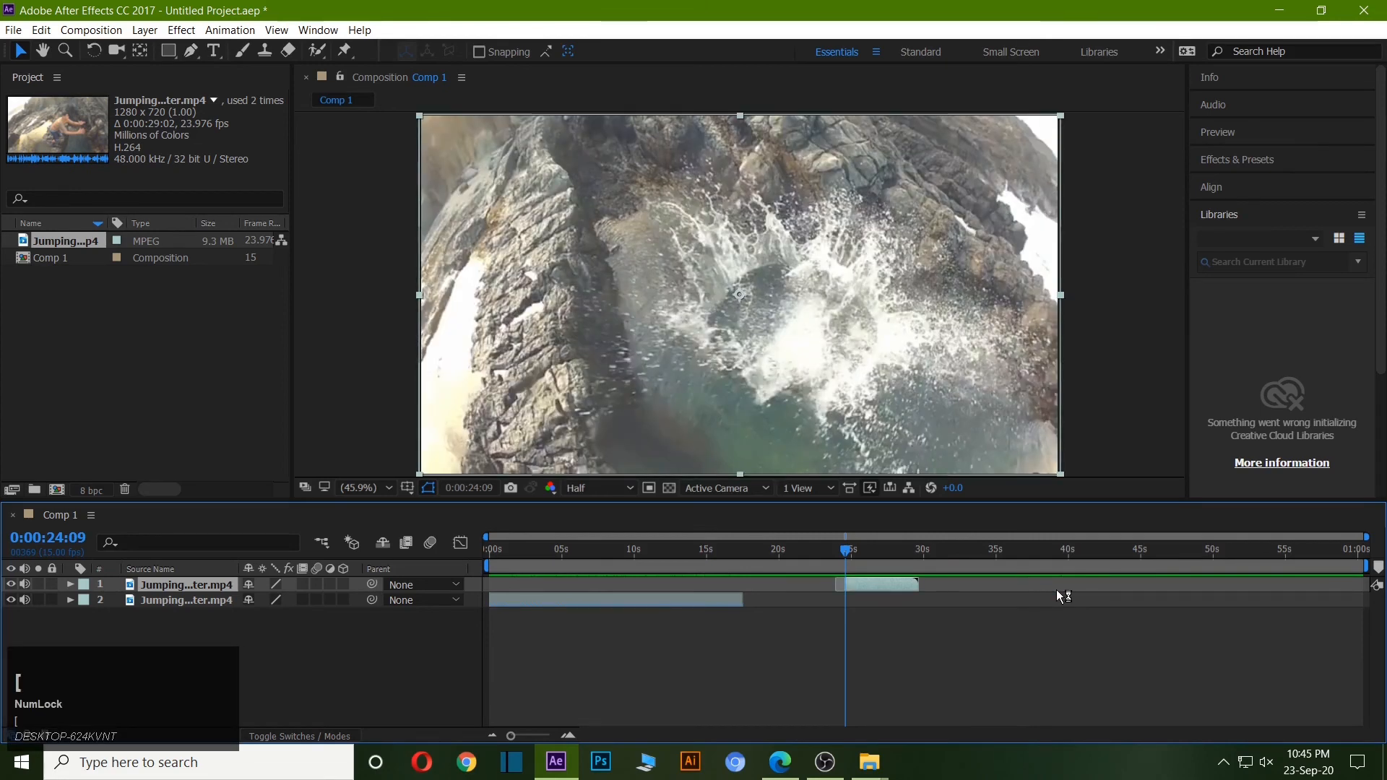
{"action": "left_click_drag", "start_coordinate": [896, 588], "coordinate": [677, 588]}
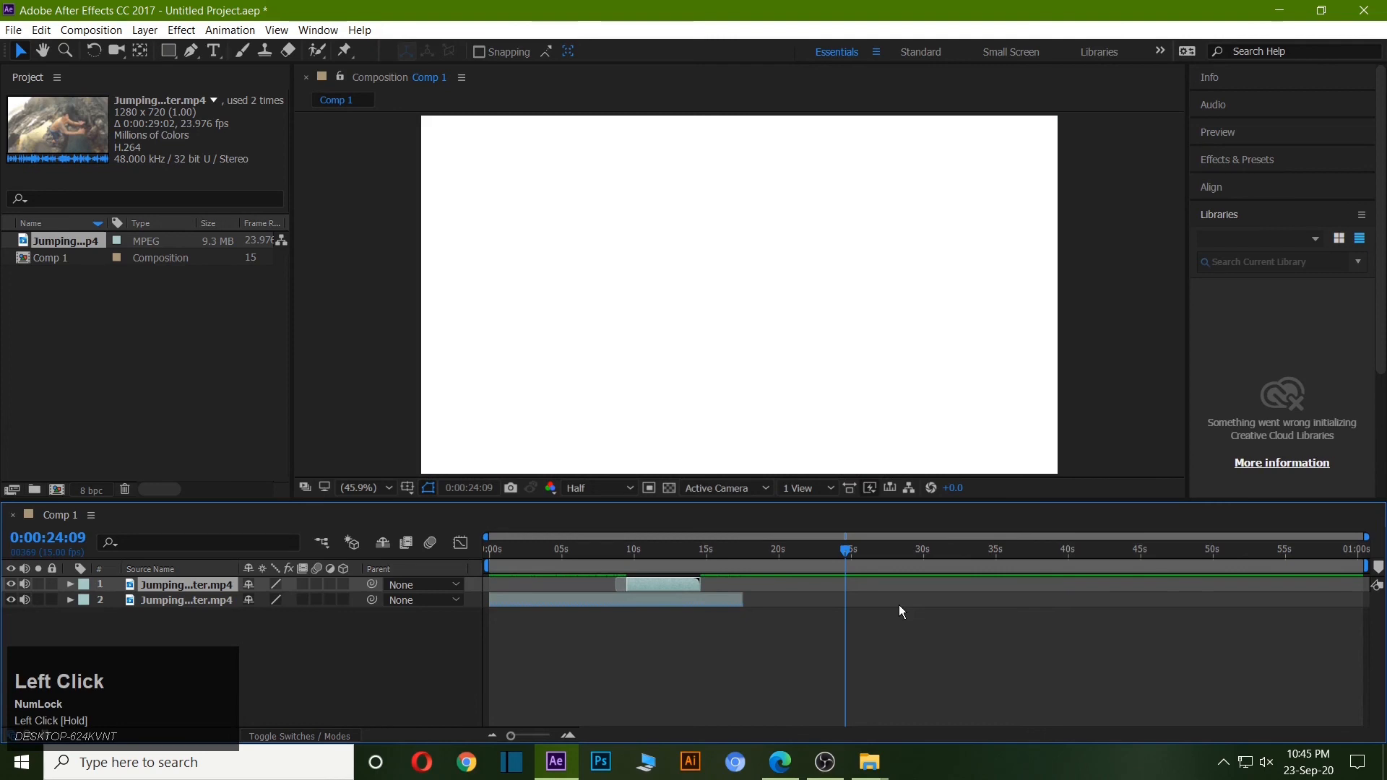
{"action": "key", "text": "bracketright"}
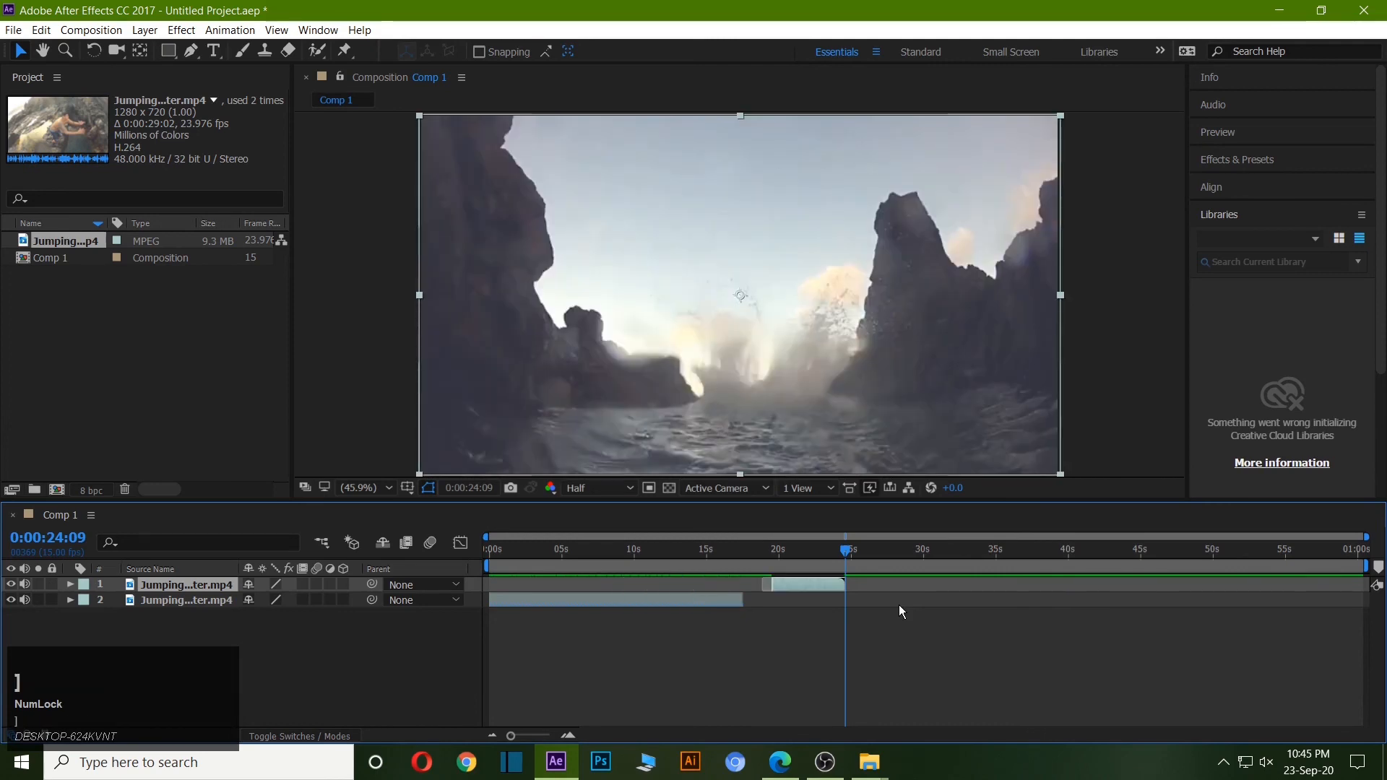
- Shift the second clip to start at 0:00:27:02, and jump the playhead to the clip's start and then its end
{"action": "left_click_drag", "start_coordinate": [814, 585], "coordinate": [924, 584]}
{"action": "mouse_move", "coordinate": [845, 549]}
{"action": "left_mouse_down"}
{"action": "mouse_move", "coordinate": [803, 549]}
{"action": "mouse_move", "coordinate": [840, 549]}
{"action": "mouse_move", "coordinate": [824, 549]}
{"action": "left_mouse_up"}
{"action": "key", "text": "i"}
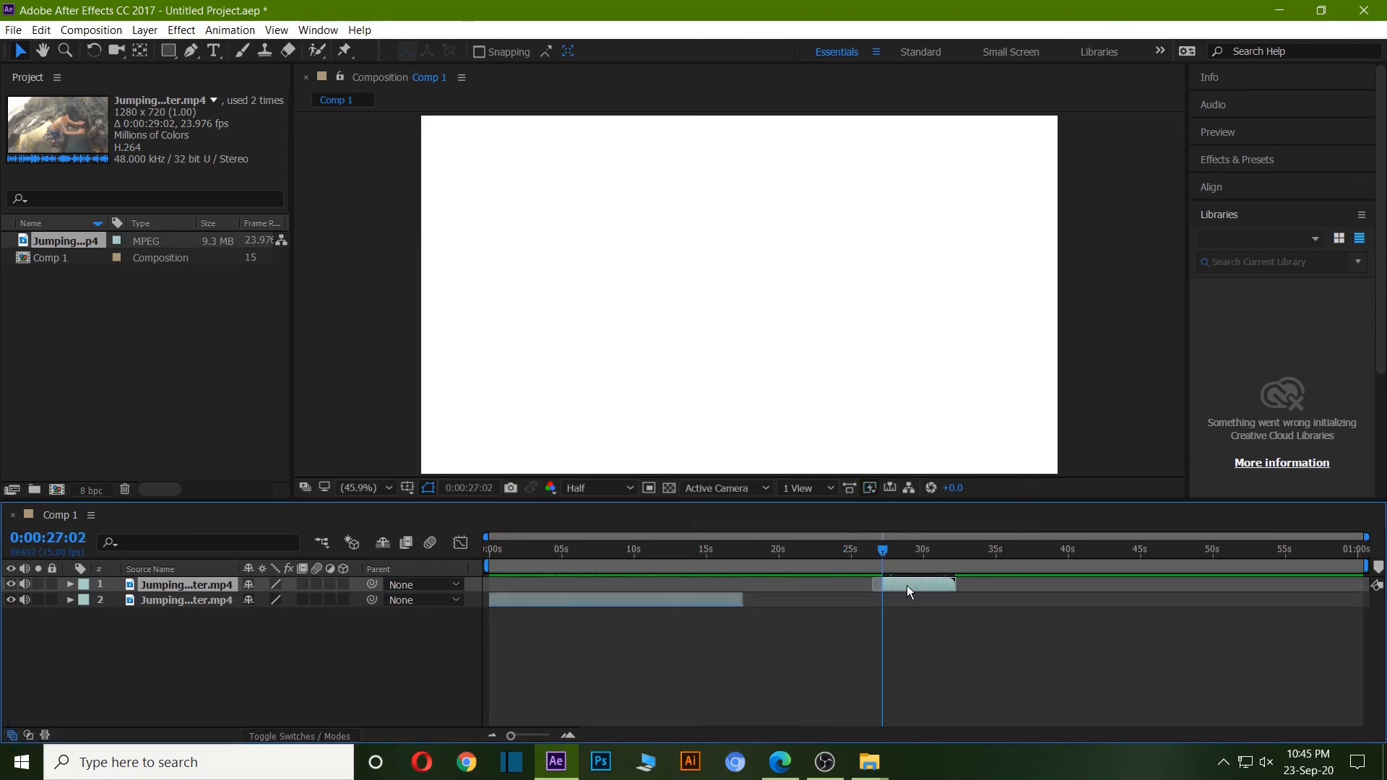
{"action": "key", "text": "o"}
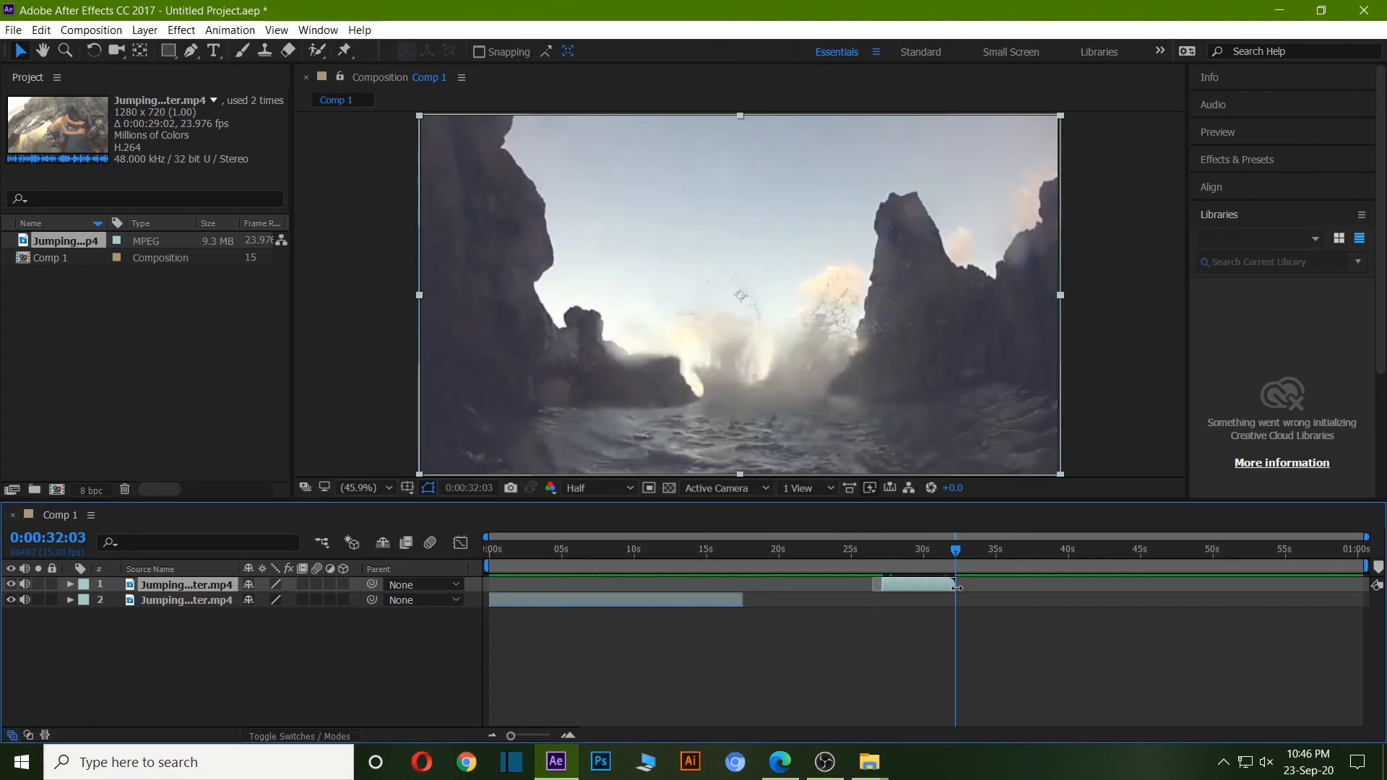
- Place the second clip directly after the first by aligning its start with the first clip's end at 0:00:17:08
{"action": "left_click", "coordinate": [725, 600]}
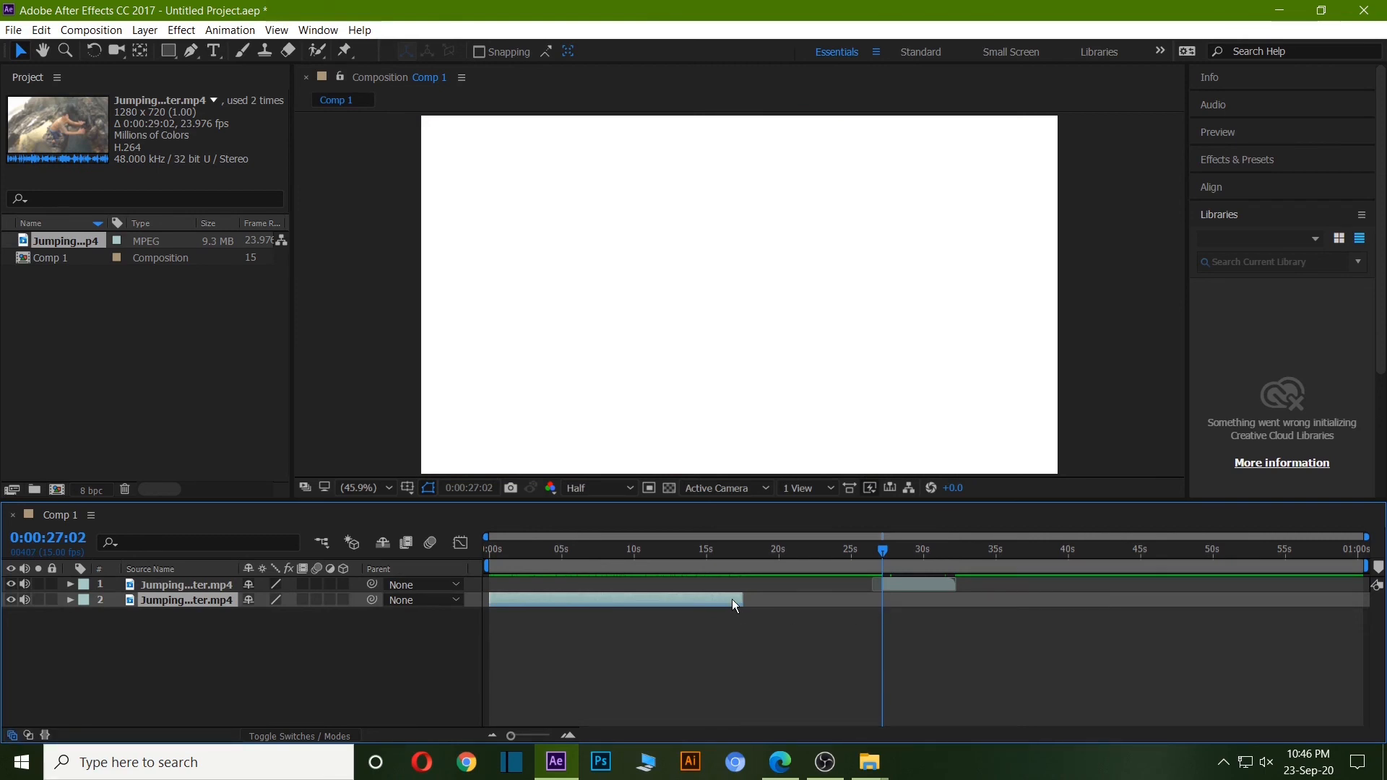
{"action": "key", "text": "o"}
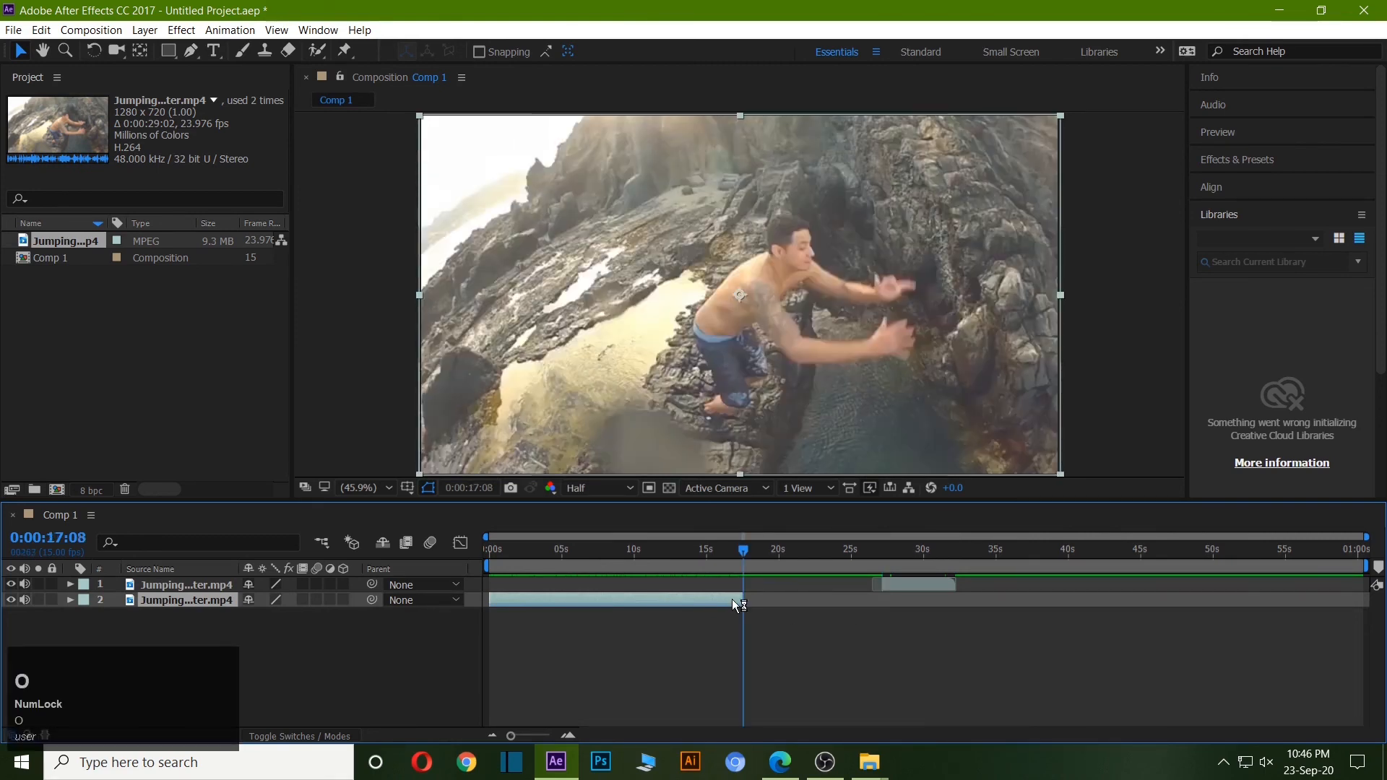
{"action": "left_click", "coordinate": [923, 588]}
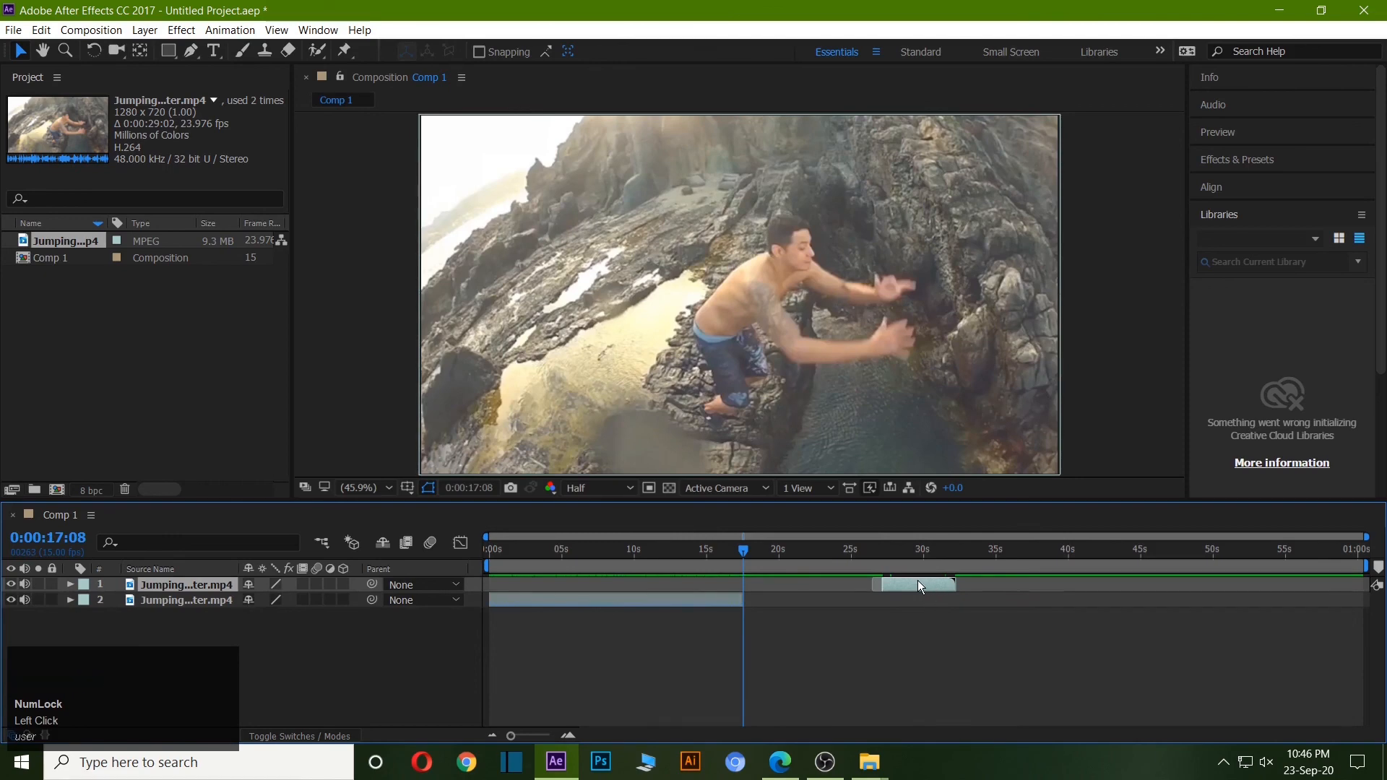
{"action": "key", "text": "bracketleft"}
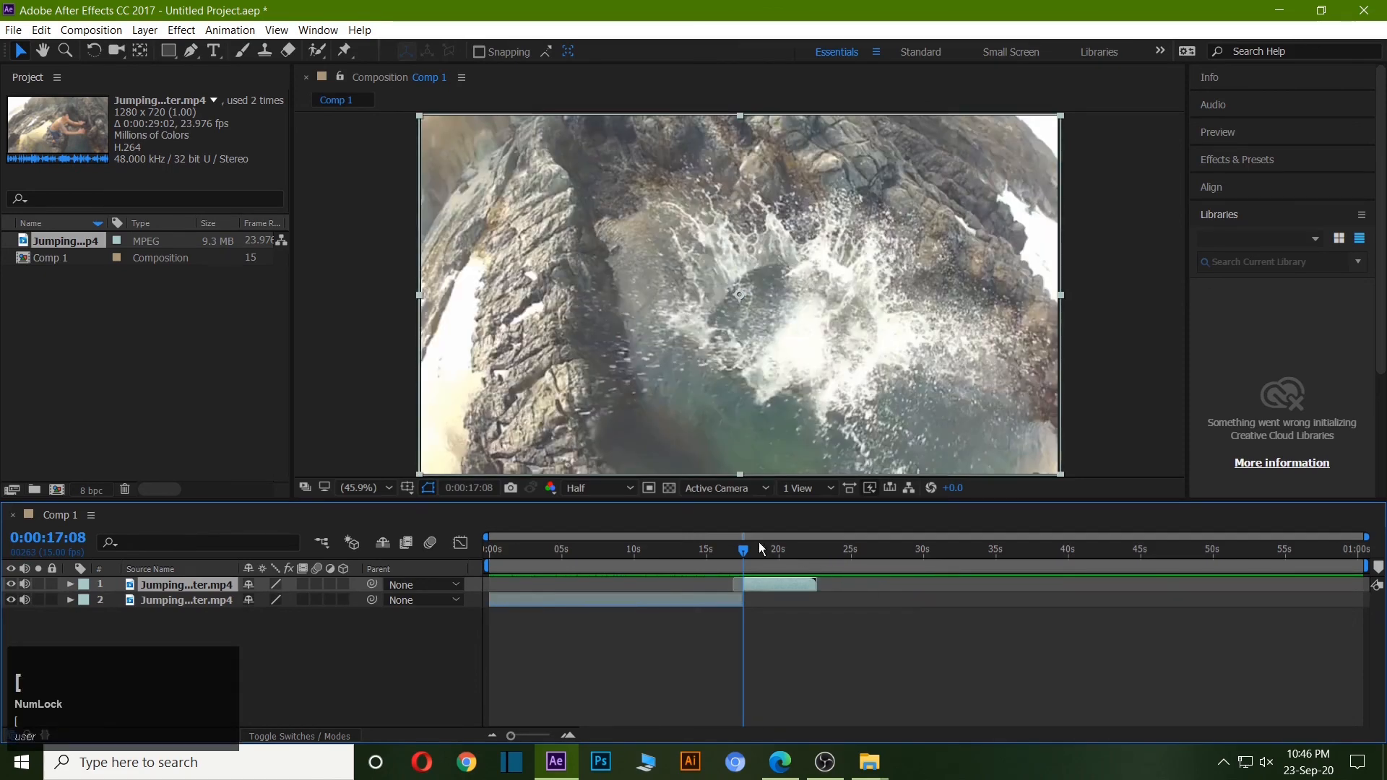